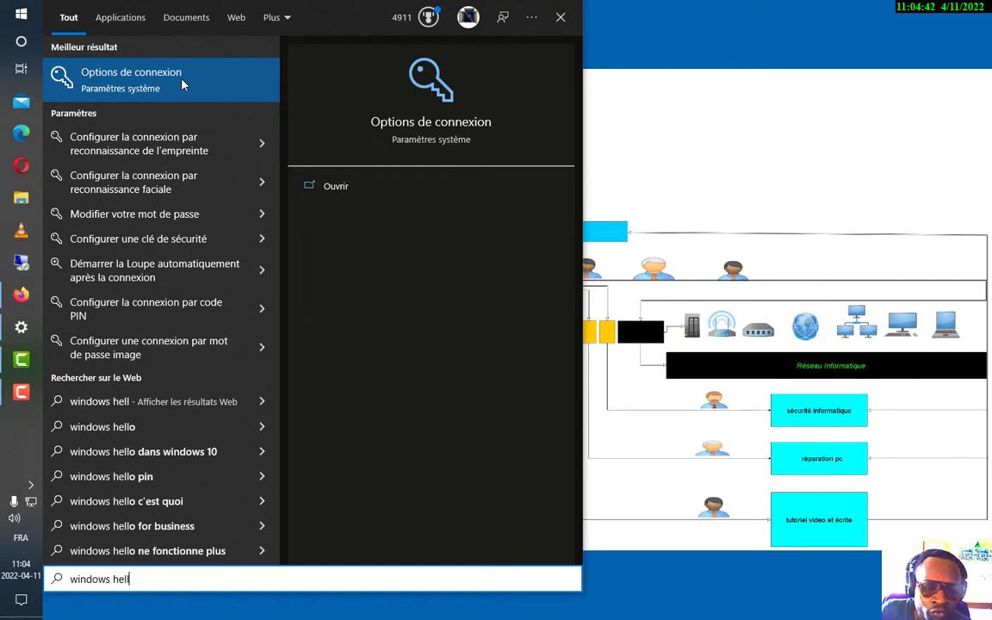
Dismiss the 'windows hell' search results to reveal the CHARLENETEK diagram on the desktop
key("Escape")
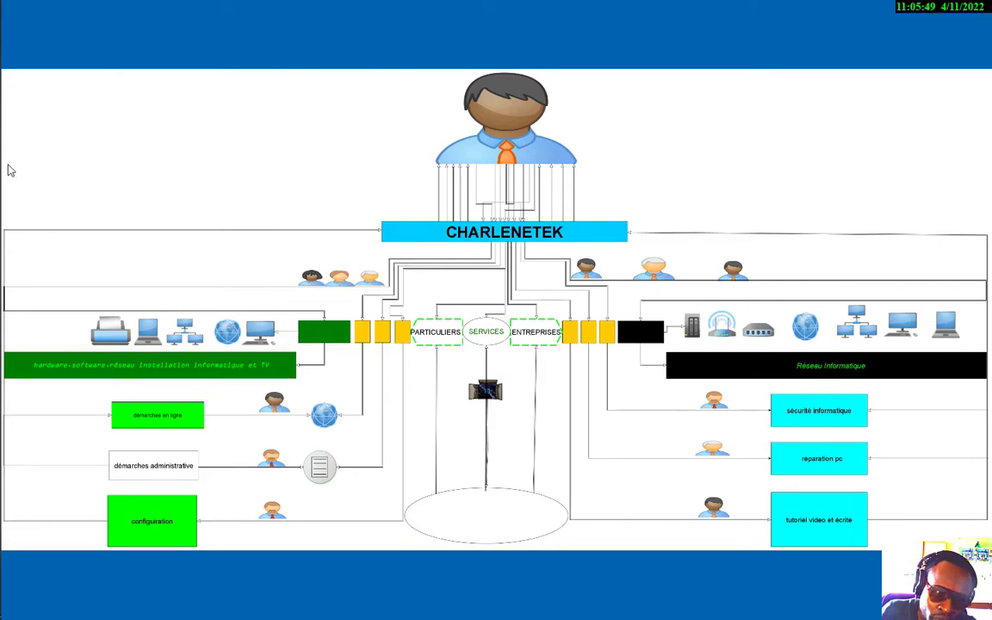
mouse_move(4, 87)
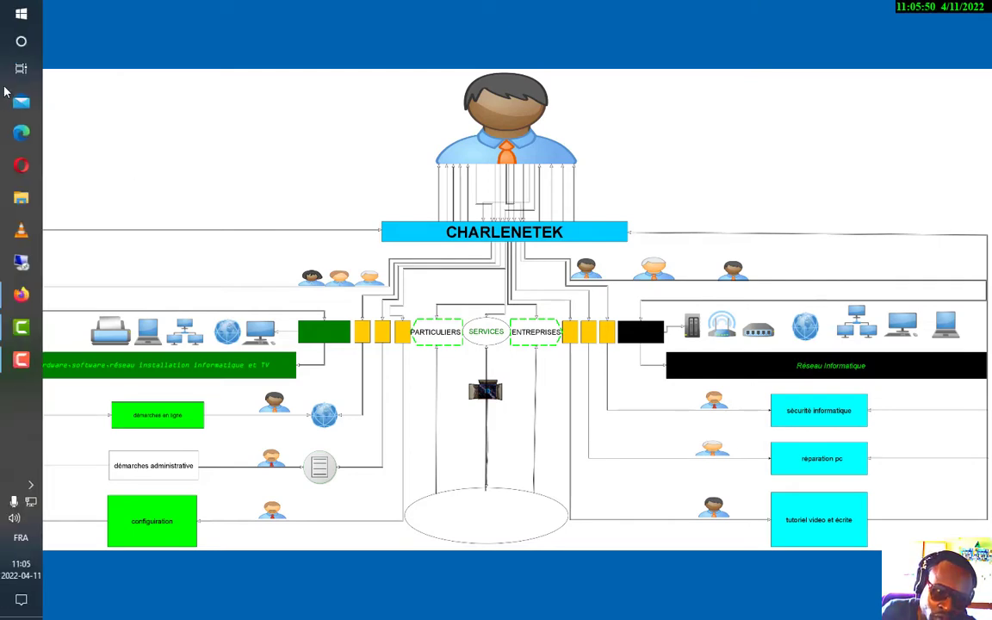
Search Start for 'c' and launch Invite de commandes as administrator
left_click(21, 14)
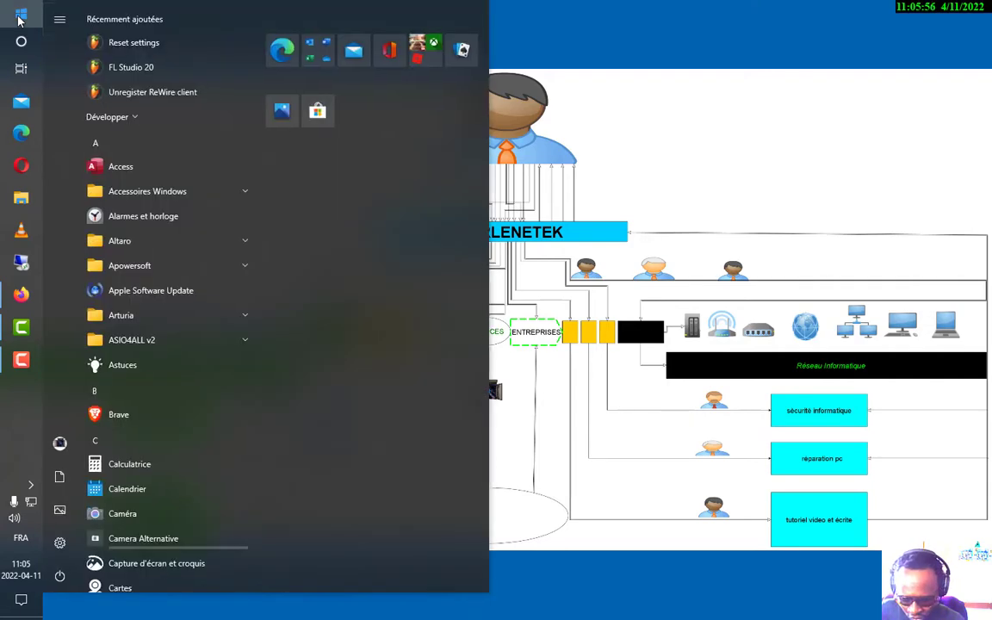
left_click(19, 17)
left_click(19, 18)
type("c")
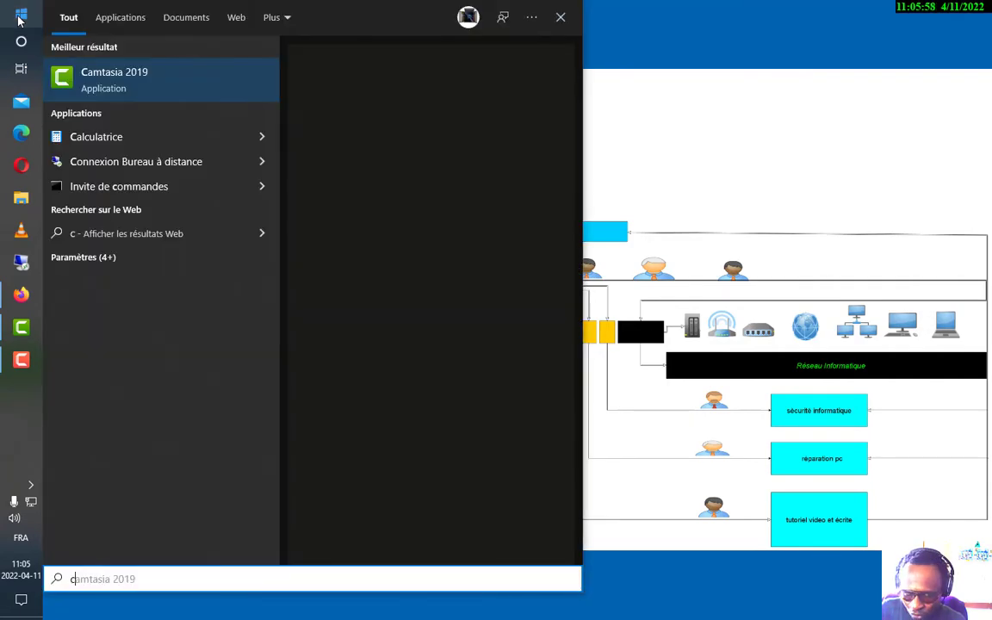
right_click(172, 187)
key("Escape")
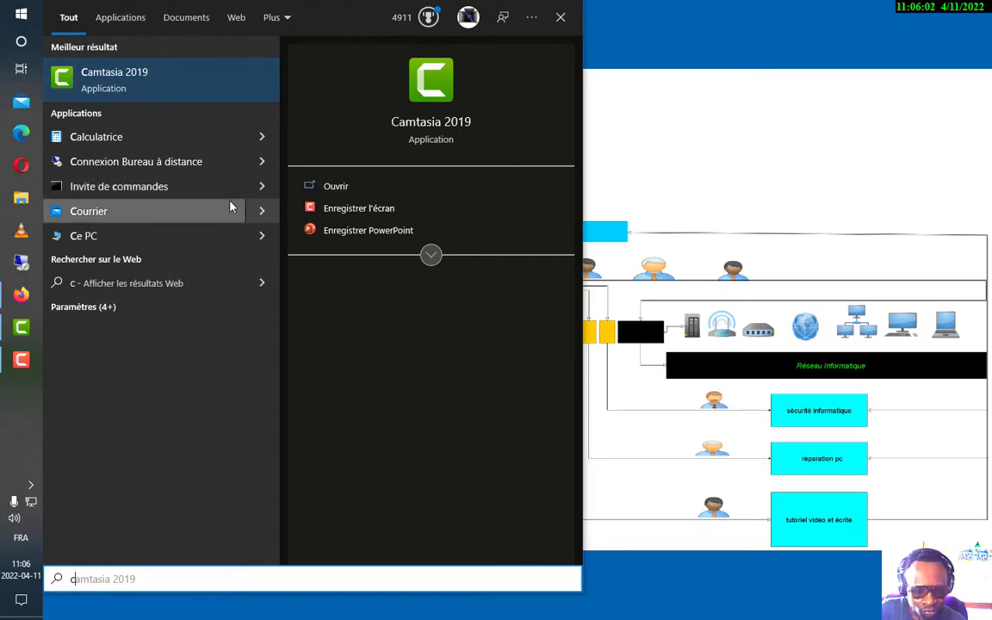
right_click(93, 190)
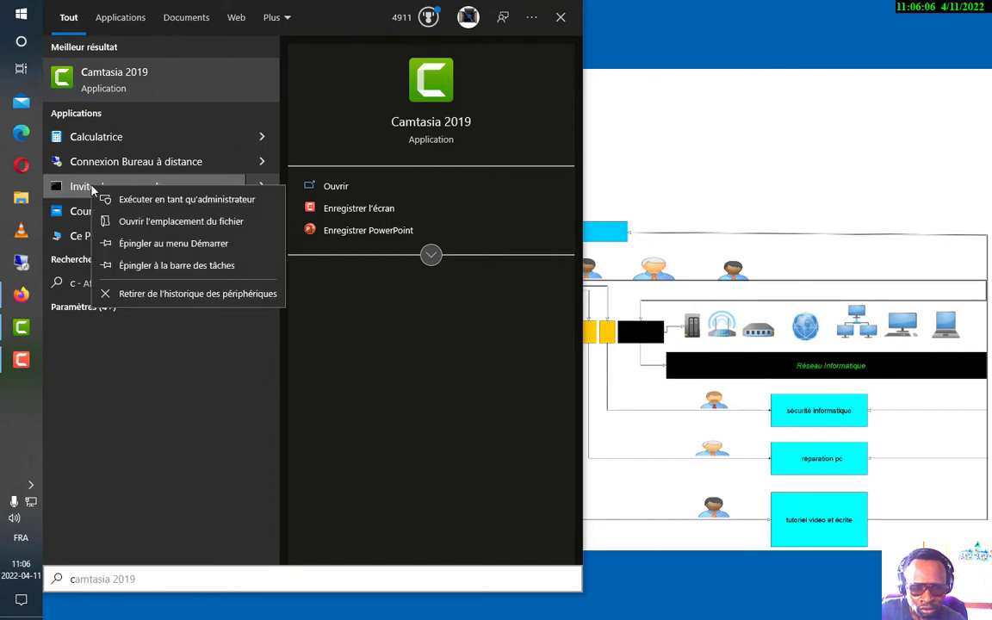
key("Escape")
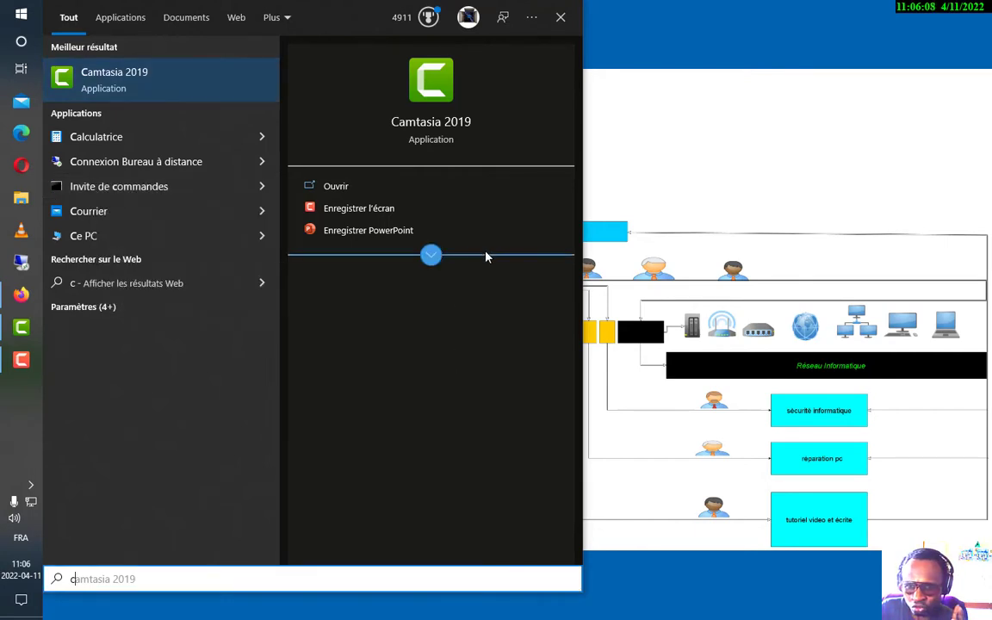
left_click(561, 17)
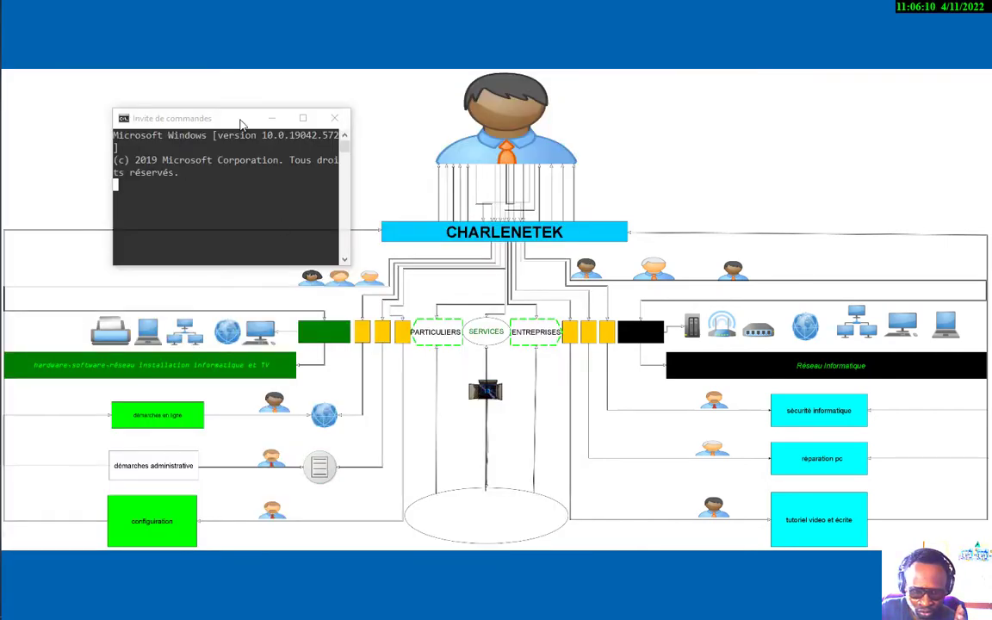
Maximize Command Prompt and run 'net user <account> *', which returns error 2221
left_click(302, 118)
scroll(353, 130, "down", 5)
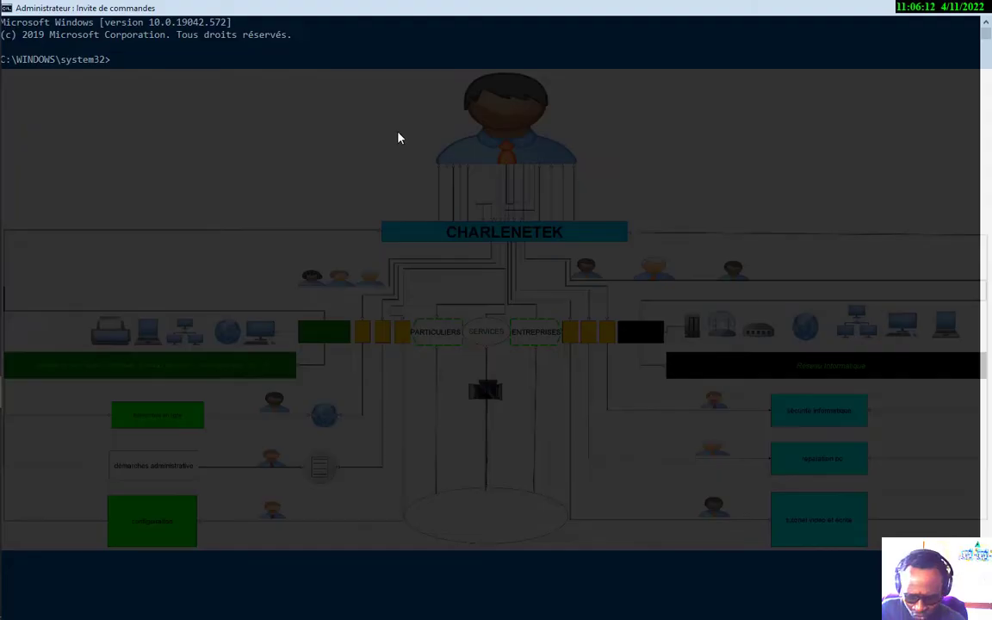
type("ne")
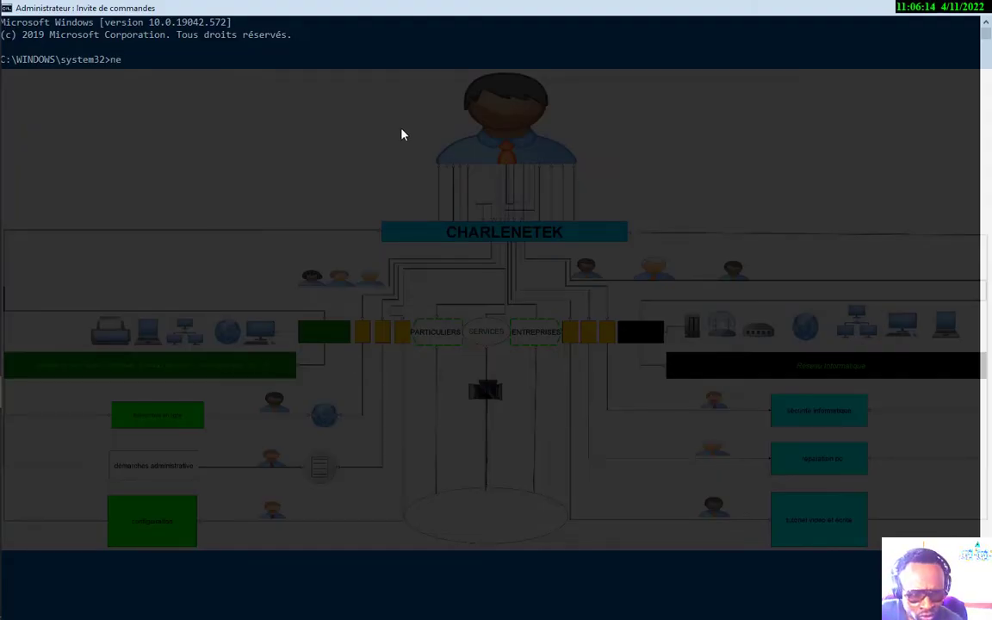
type("t")
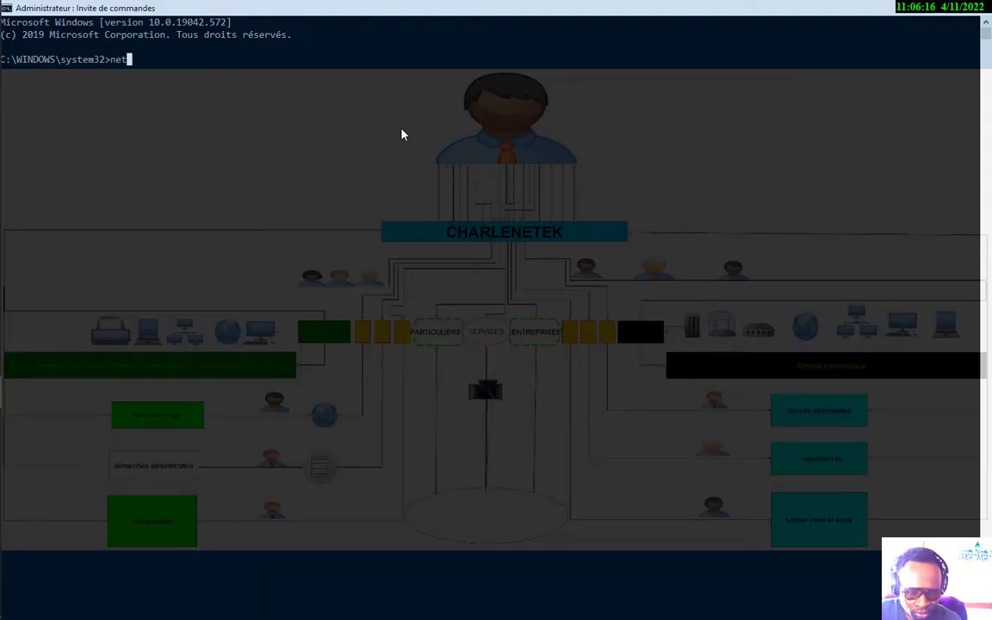
type(" user")
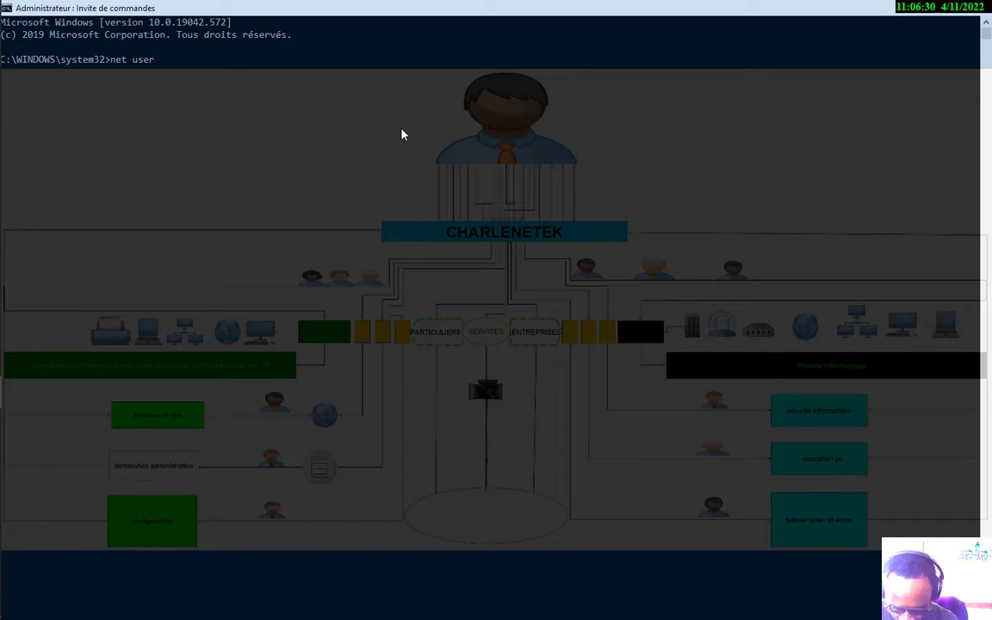
type(" smart")
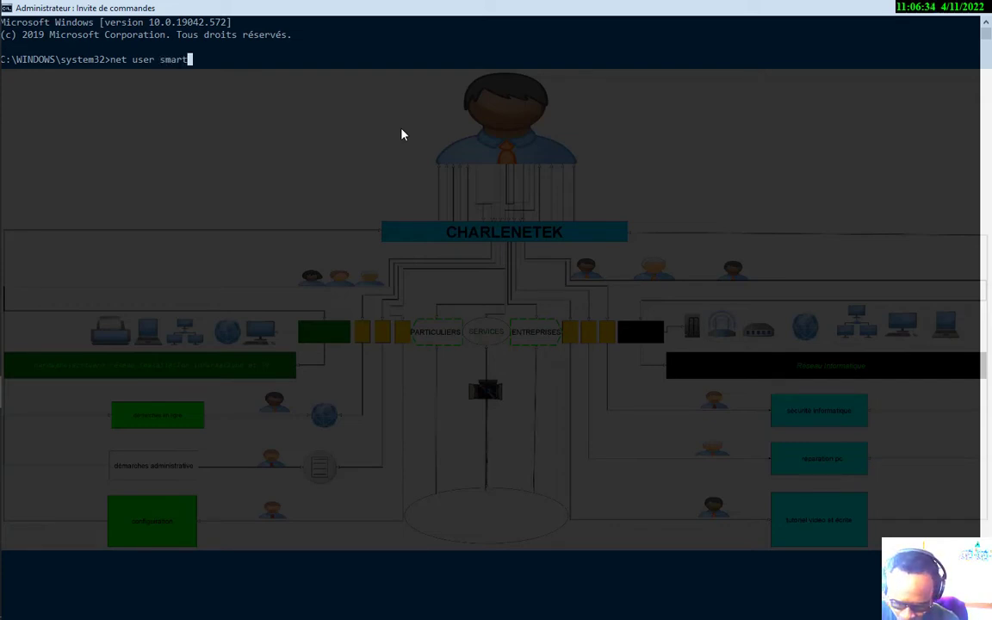
type("ke")
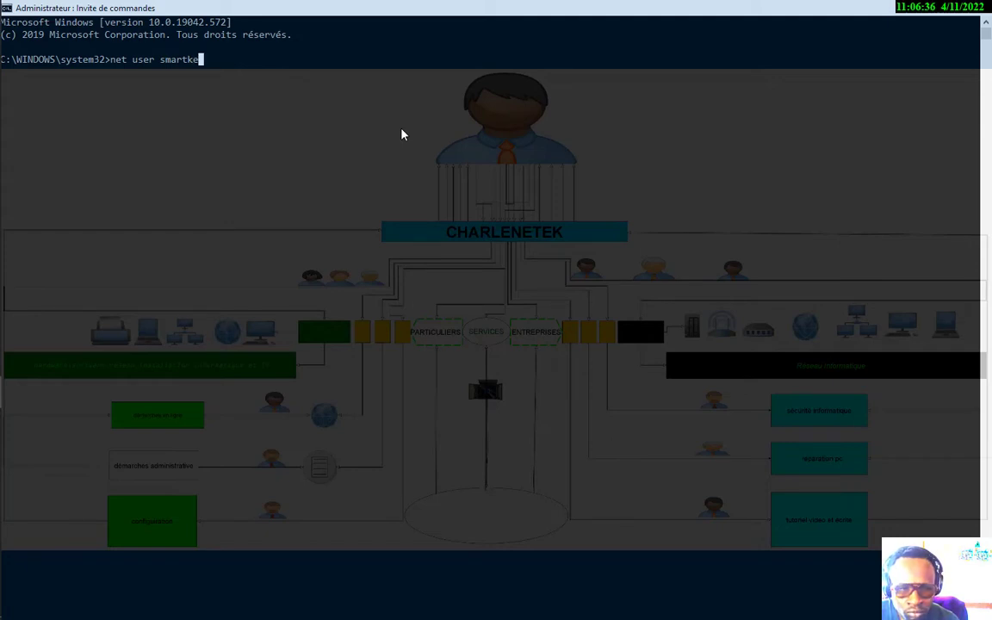
key("BackSpace")
type("relte")
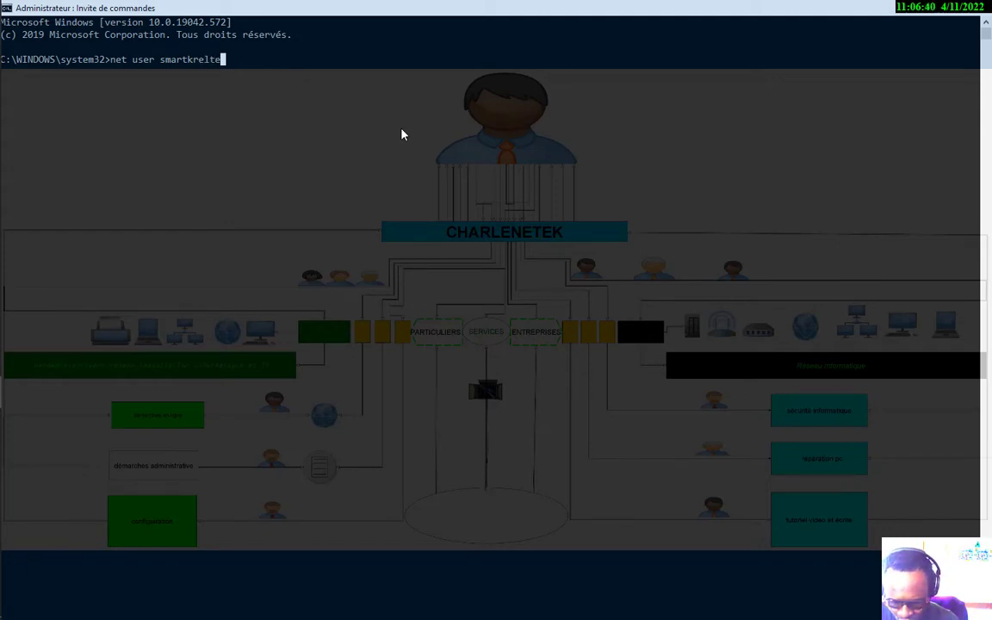
type("ch")
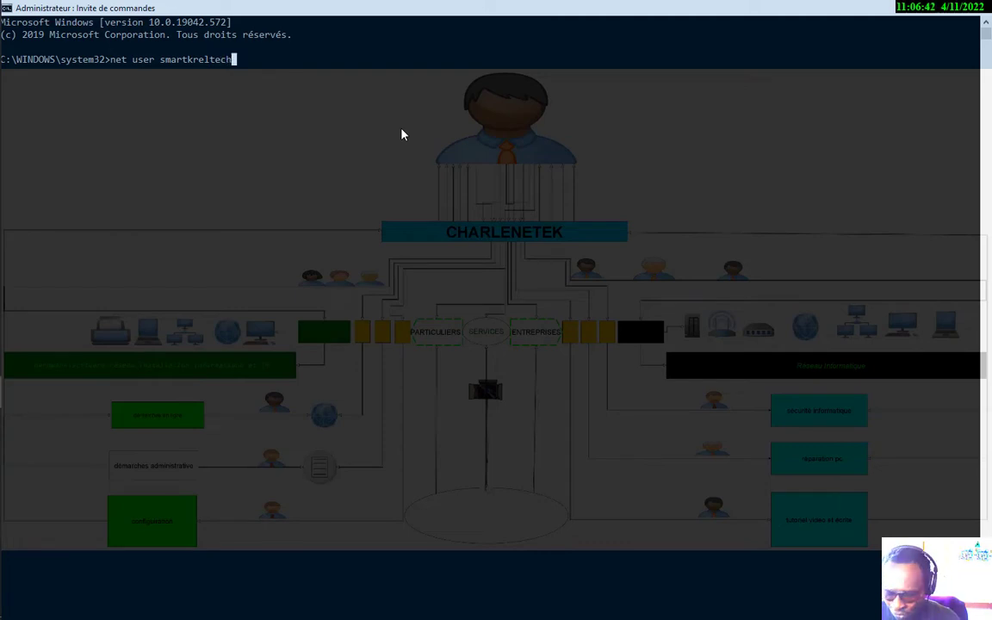
type(" *")
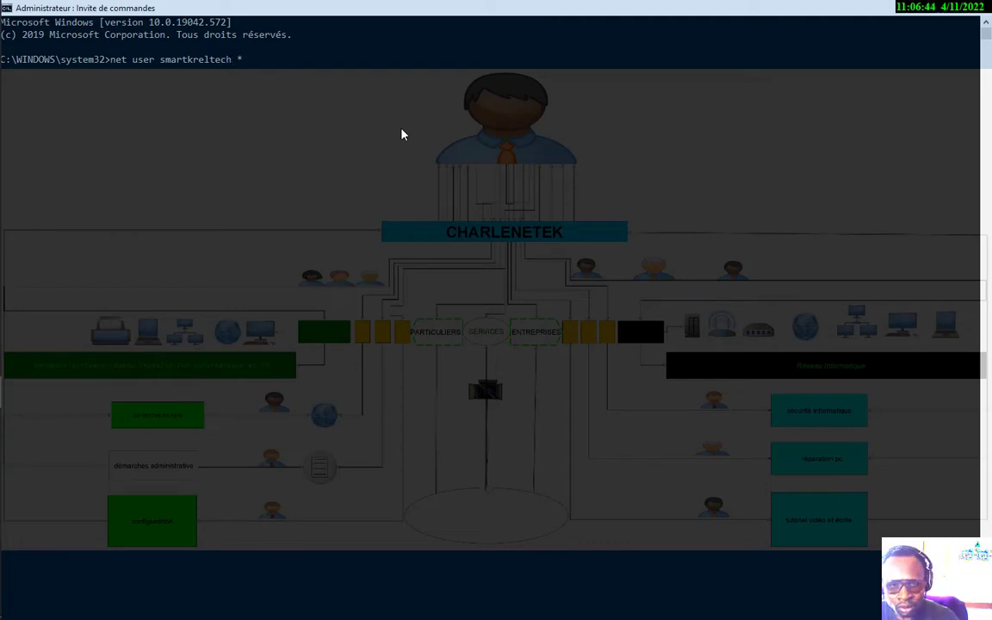
key("Return")
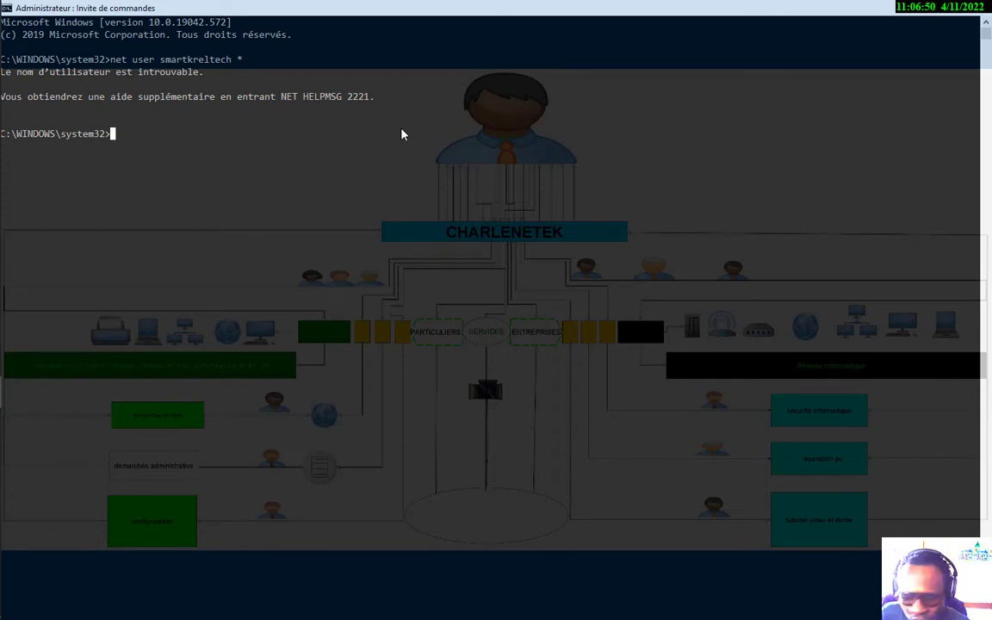
Rerun 'net user <account> *' with the corrected account name, then enter the new password and confirm it
key("Up")
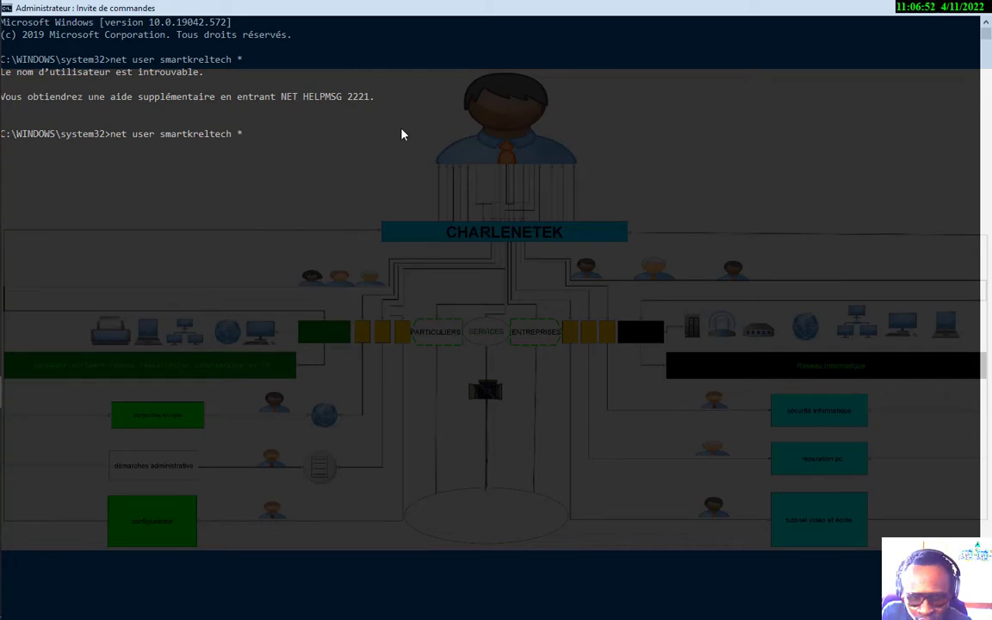
key("BackSpace")
key("BackSpace")
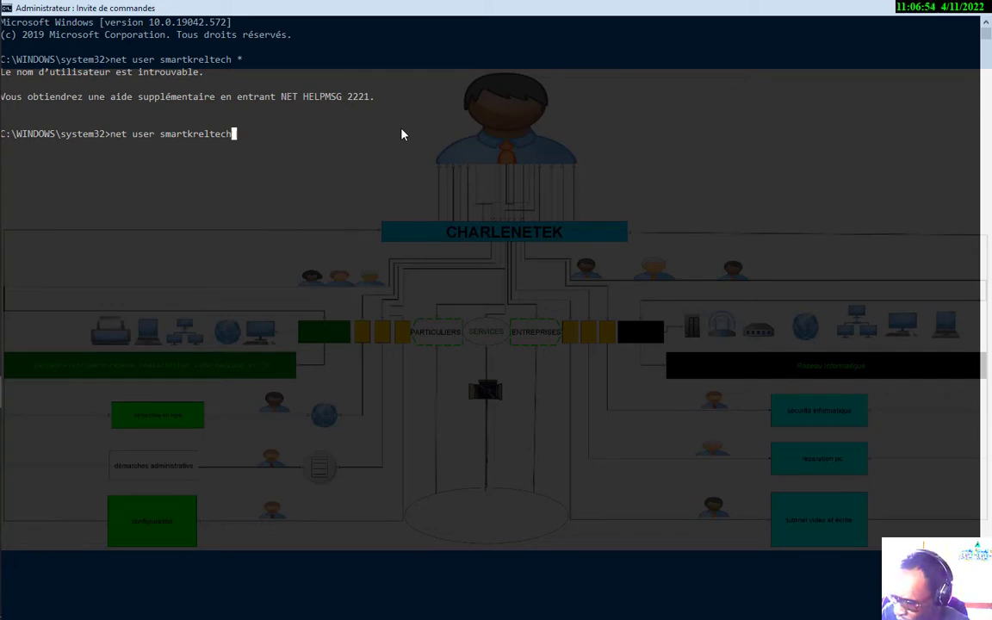
type("*")
key("Return")
key("Up")
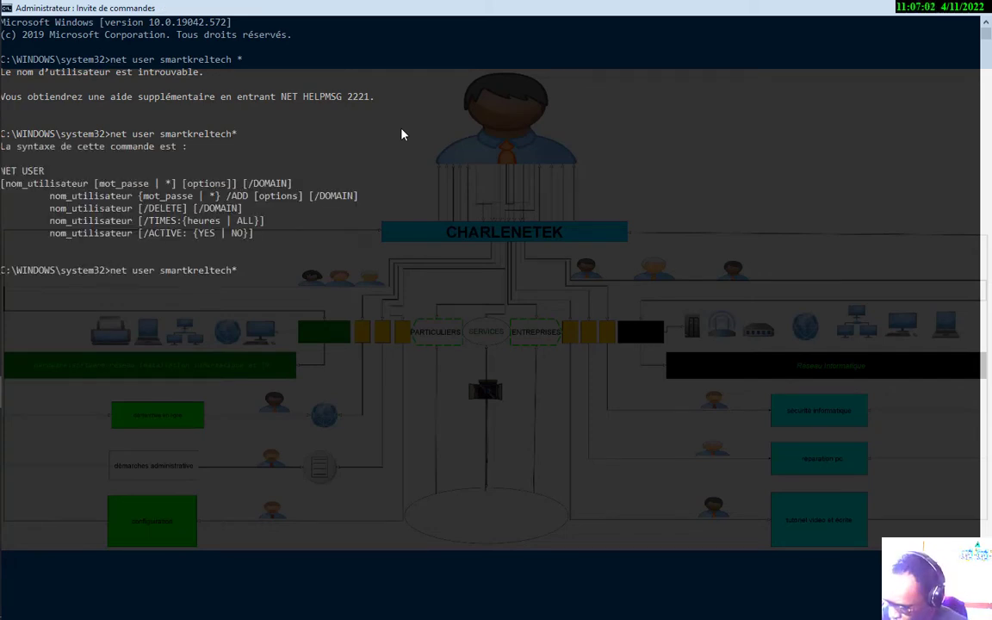
key("BackSpace")
type("*")
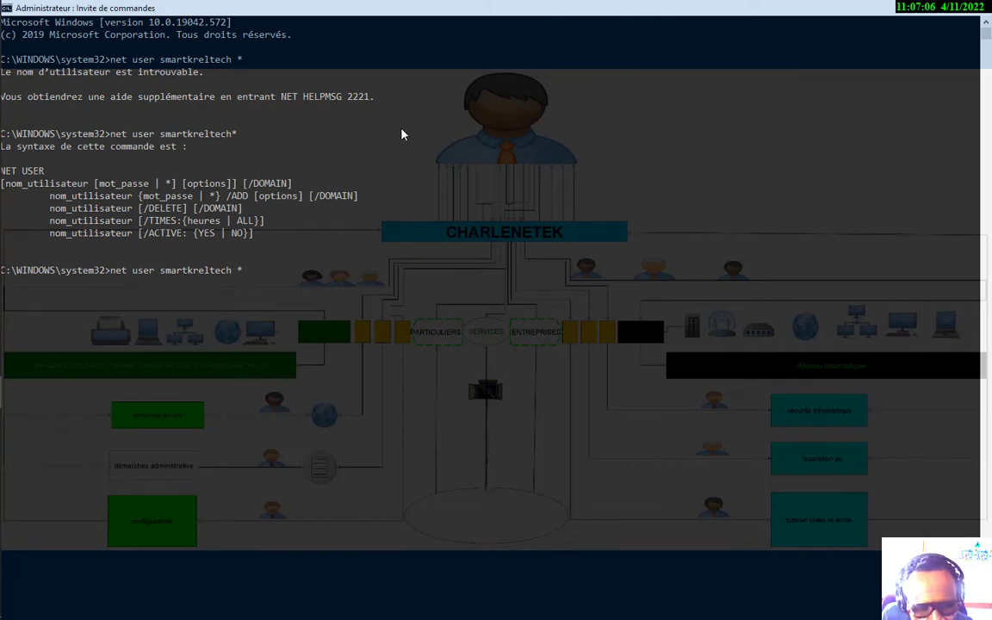
key("Left")
key("Left")
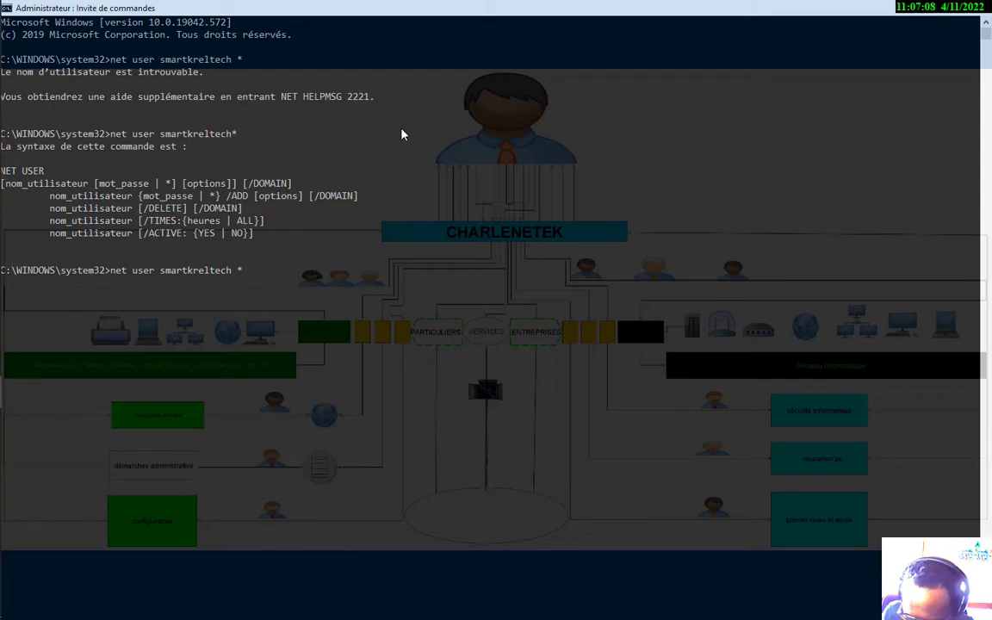
type("yo")
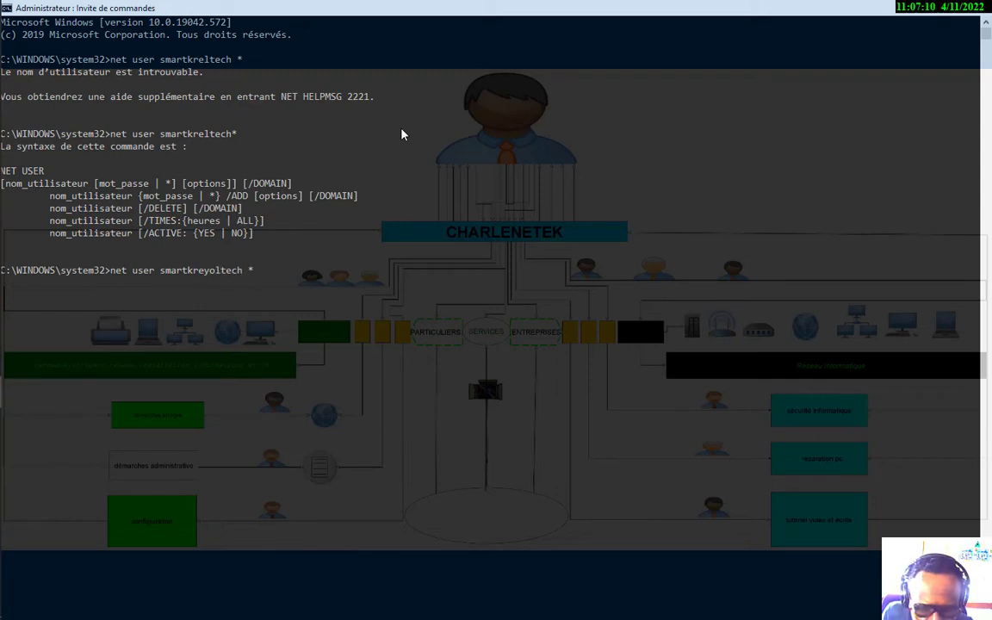
key("Return")
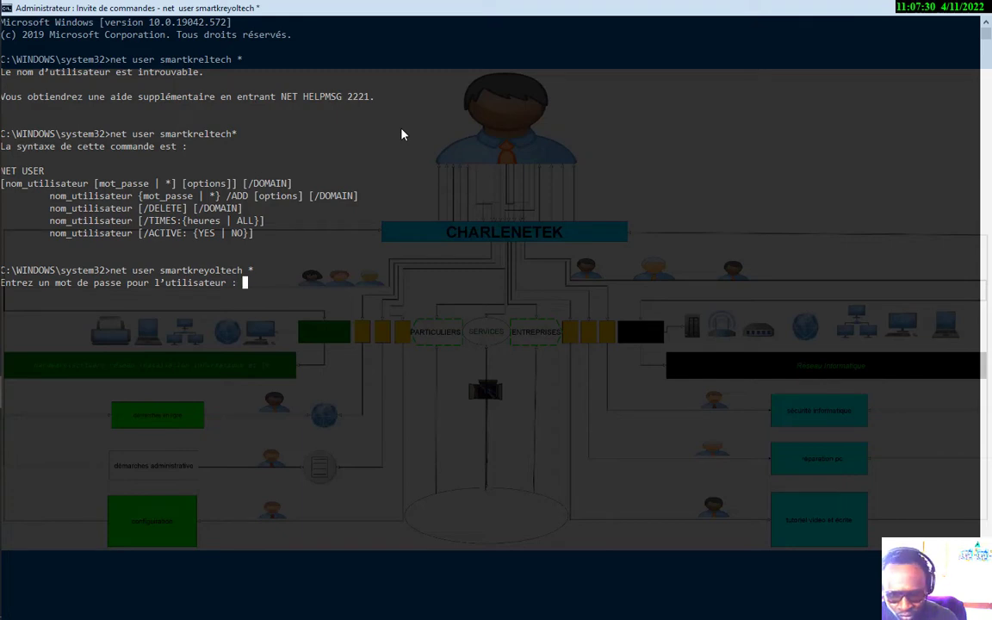
key("Return")
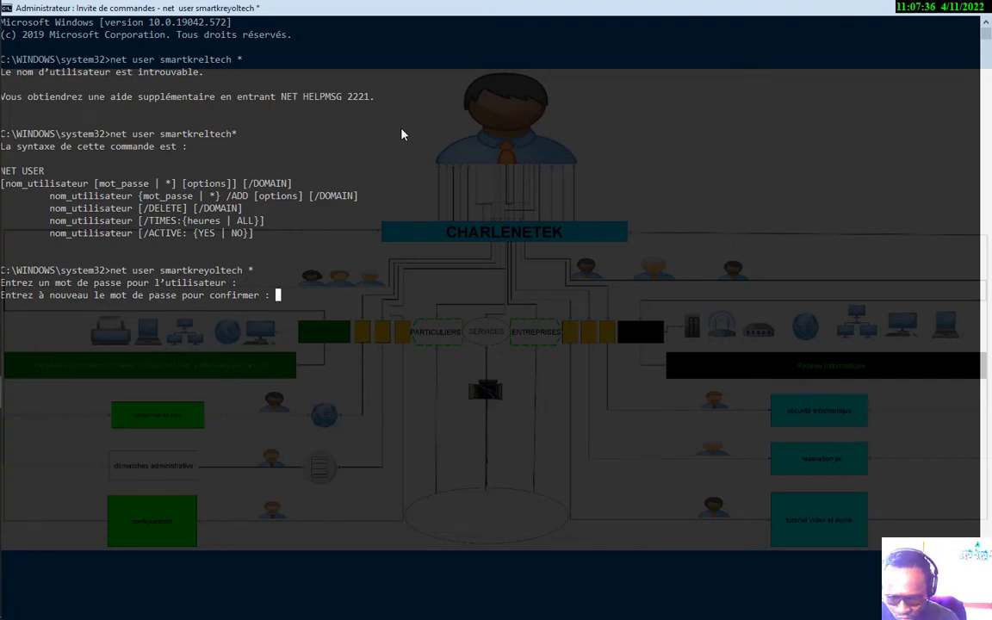
key("Return")
key("Return")
key("Return")
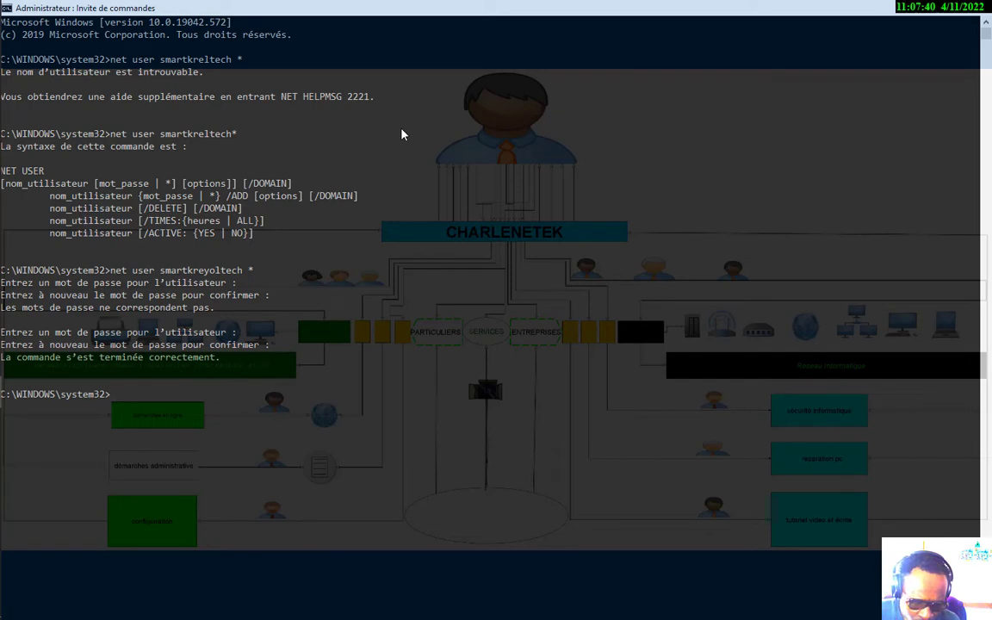
Rerun the net user command, set and confirm the new password, then clear the console with cls
key("Up")
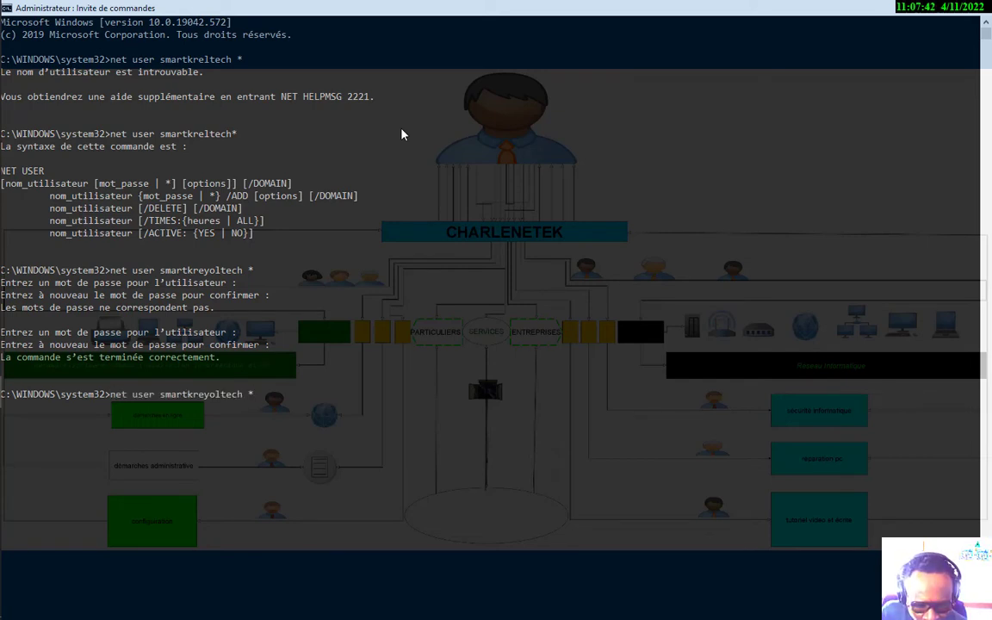
key("Return")
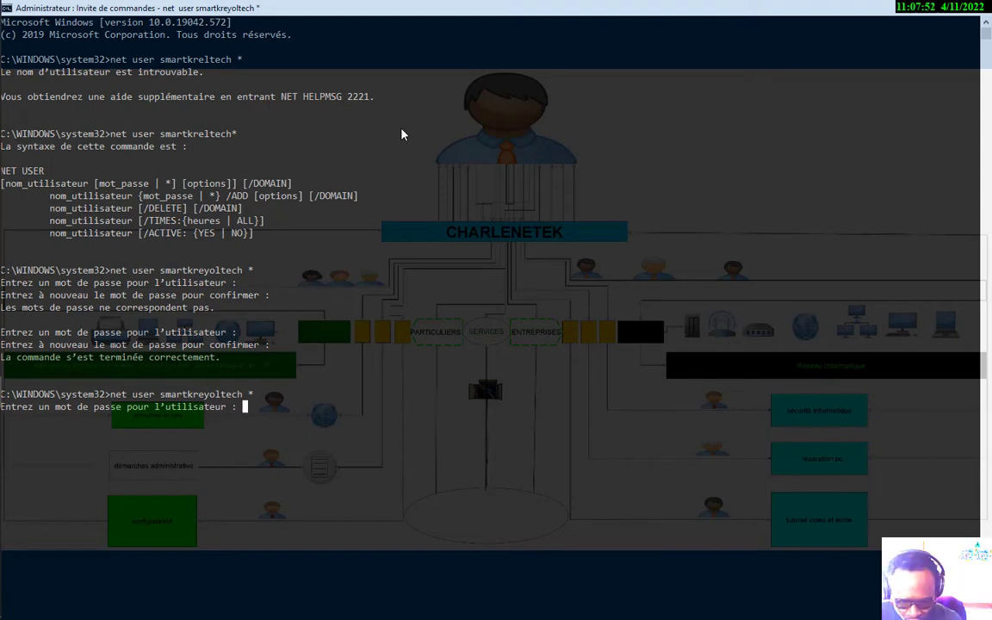
key("Return")
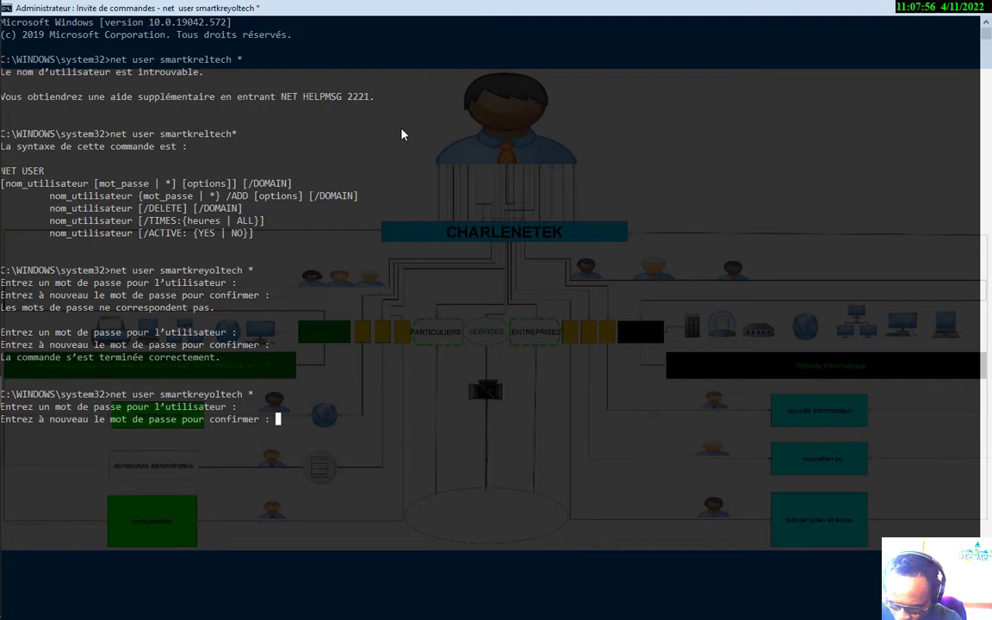
key("Return")
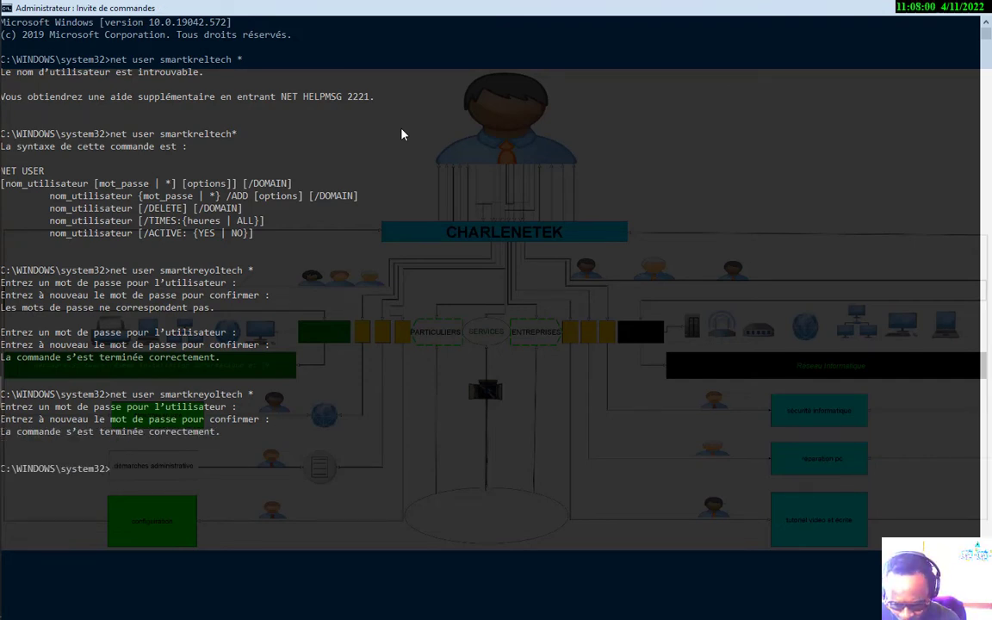
type("cls")
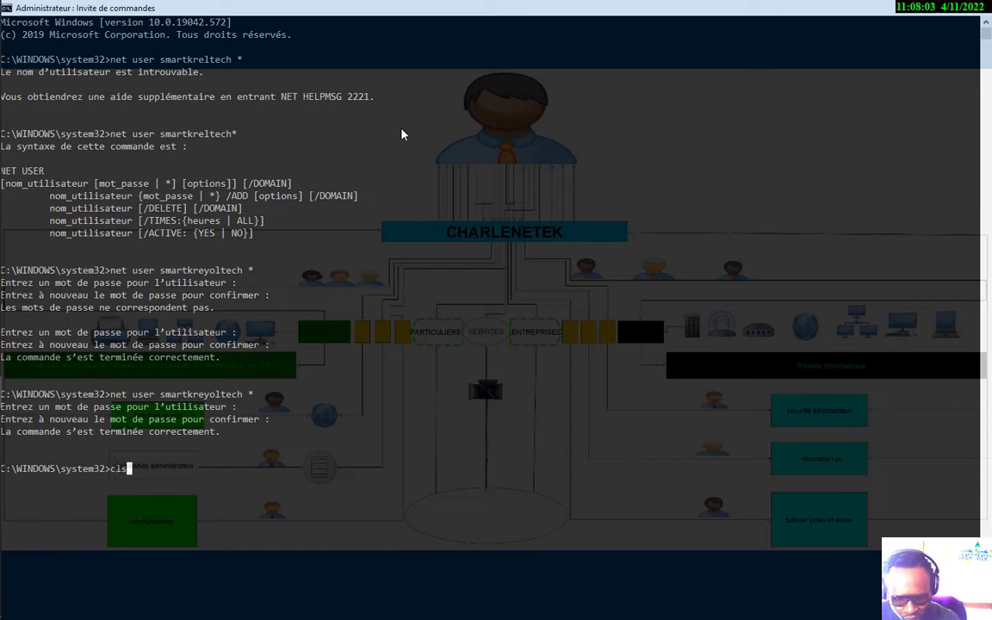
key("Return")
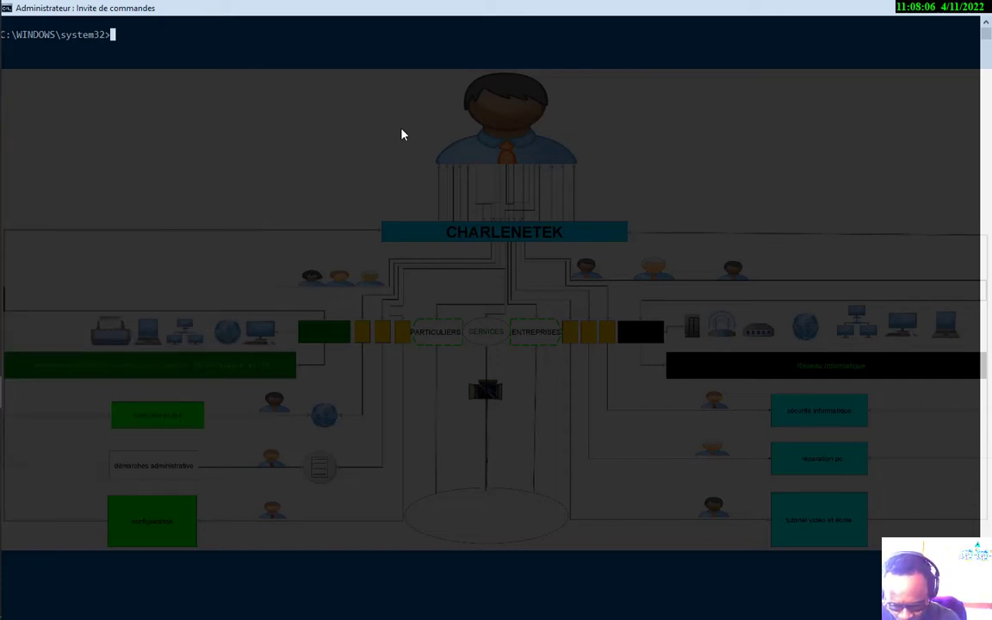
Exit Command Prompt and launch Windows Settings from the Start menu
type("exit")
key("Return")
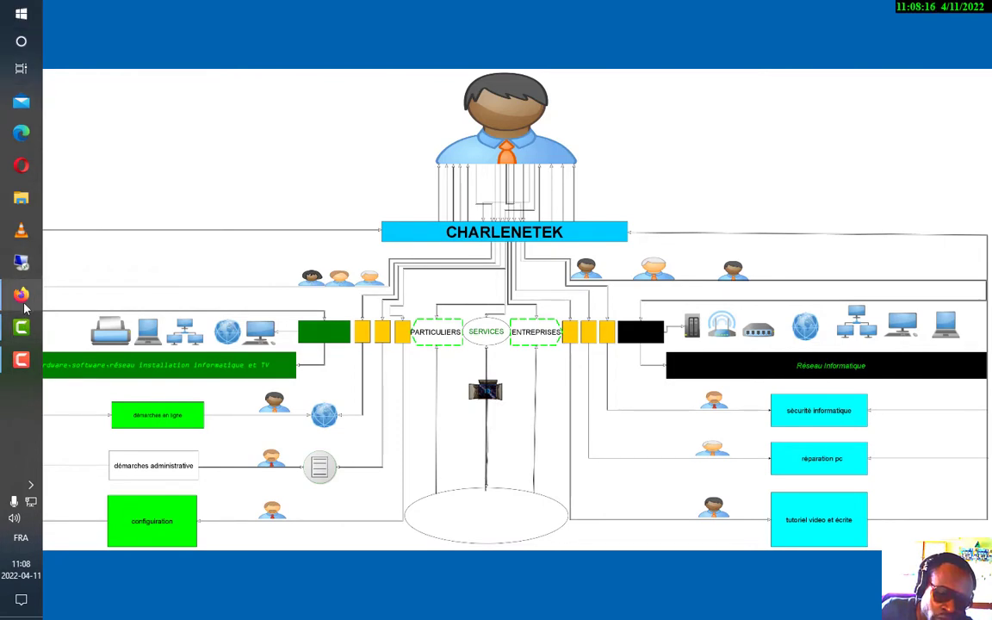
left_click(36, 18)
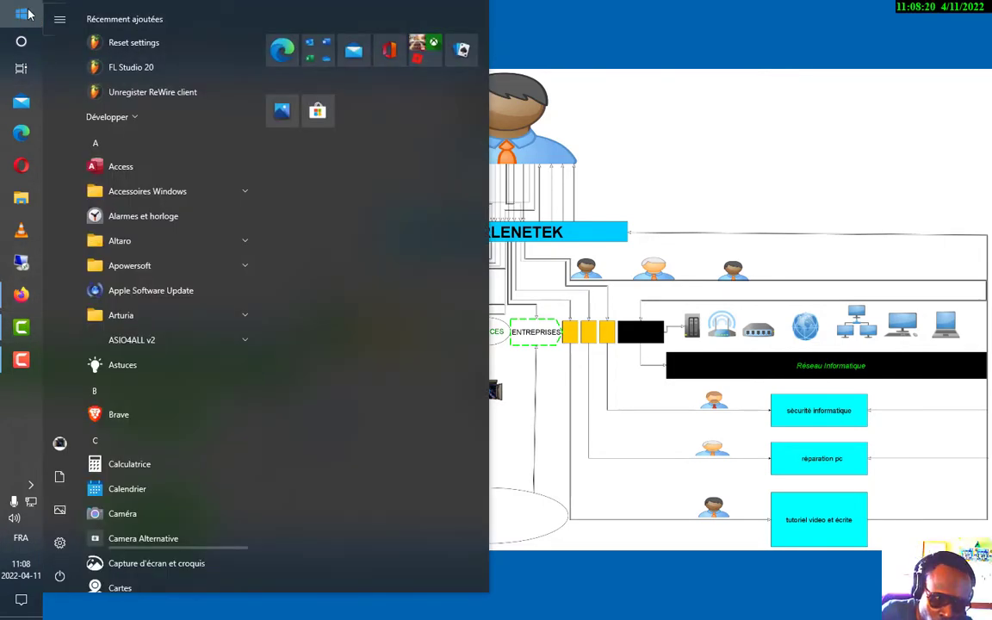
left_click(60, 541)
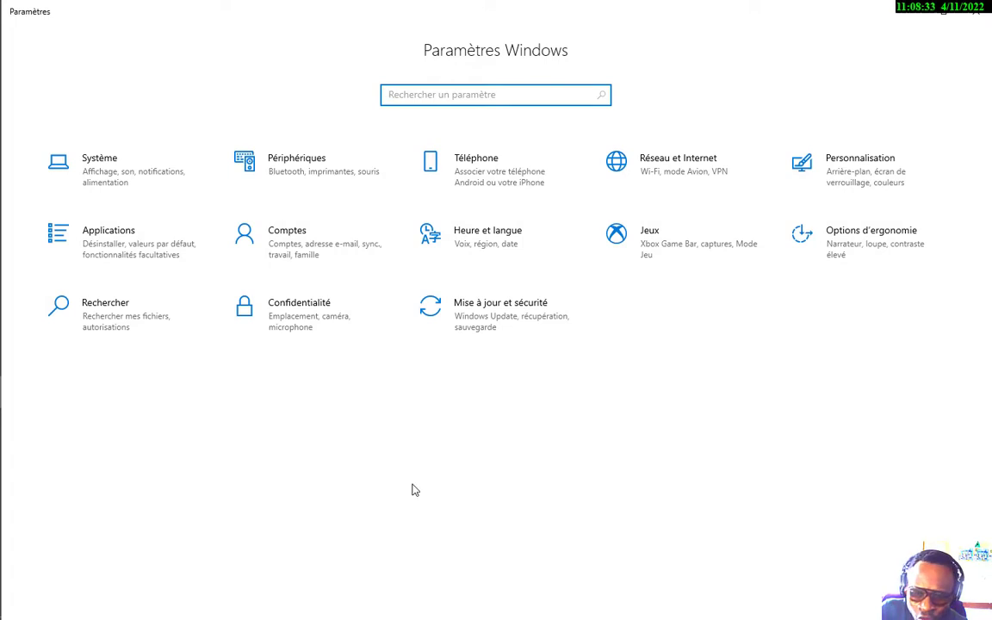
Go to Comptes and then its Options de connexion page
left_click(299, 246)
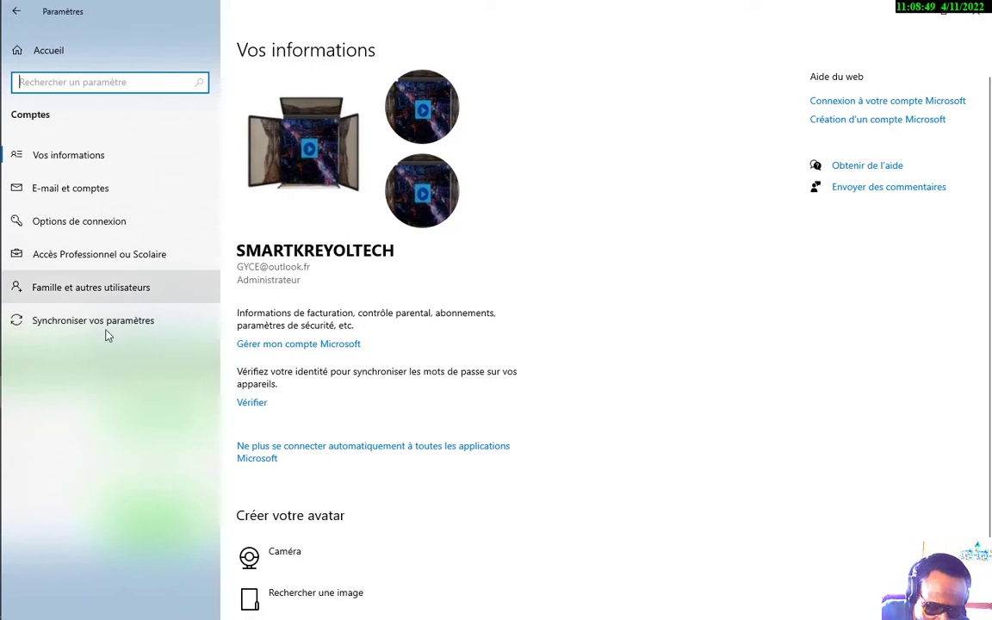
left_click(71, 223)
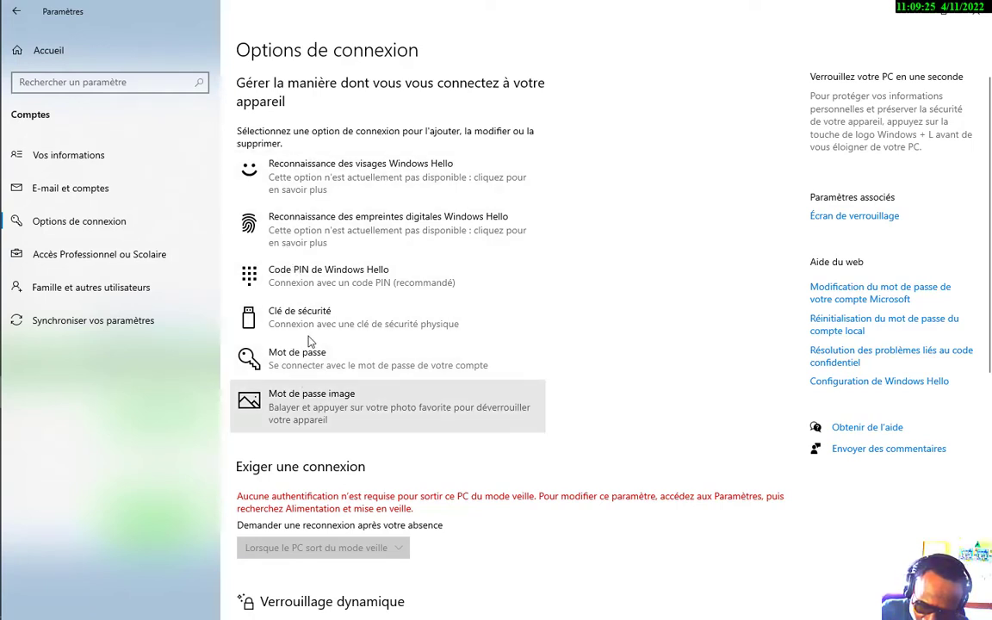
Expand Code PIN de Windows Hello and follow its En savoir plus help link
left_click(289, 287)
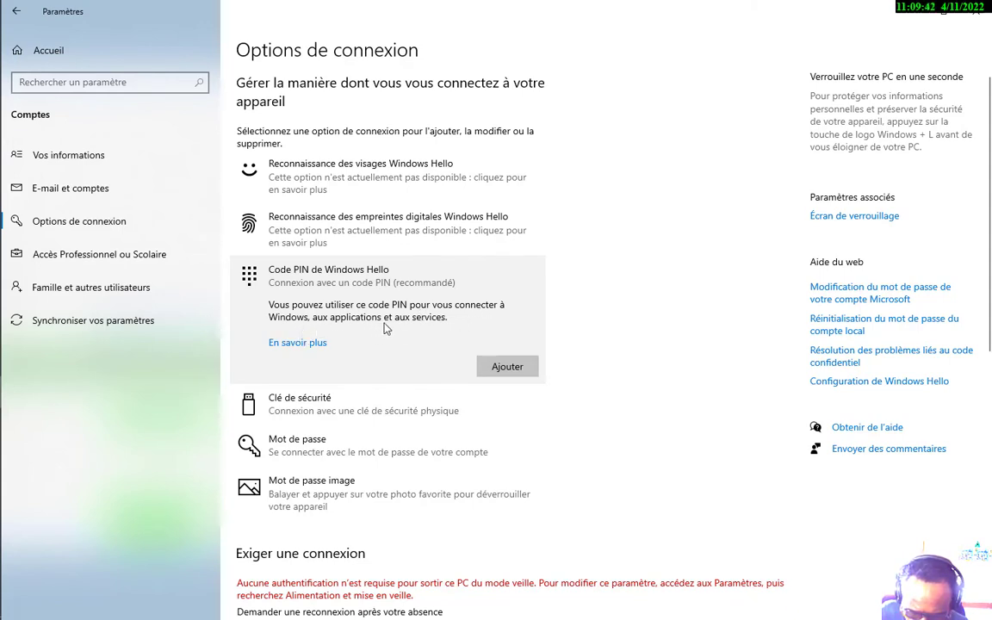
left_click(318, 344)
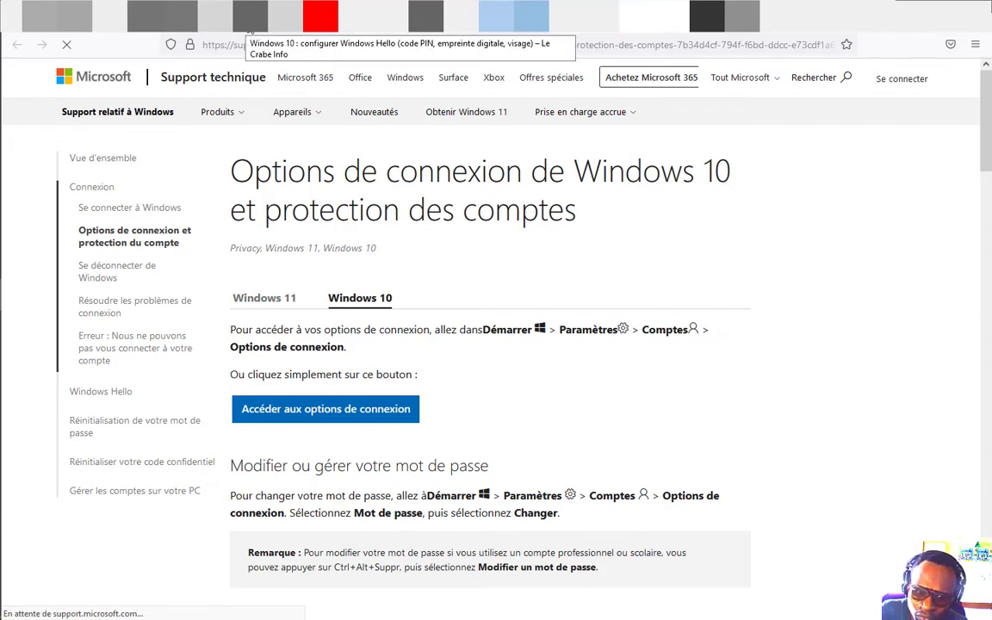
Scroll through Microsoft's Windows 10 sign-in options article to its Windows Hello sections
scroll(370, 387, "down", 4)
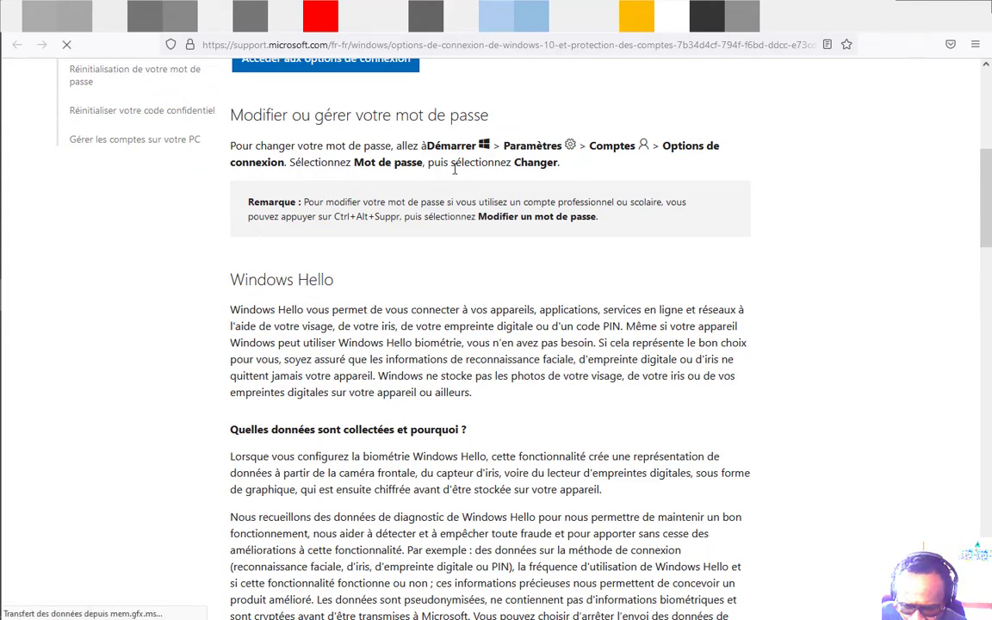
scroll(455, 170, "down", 5)
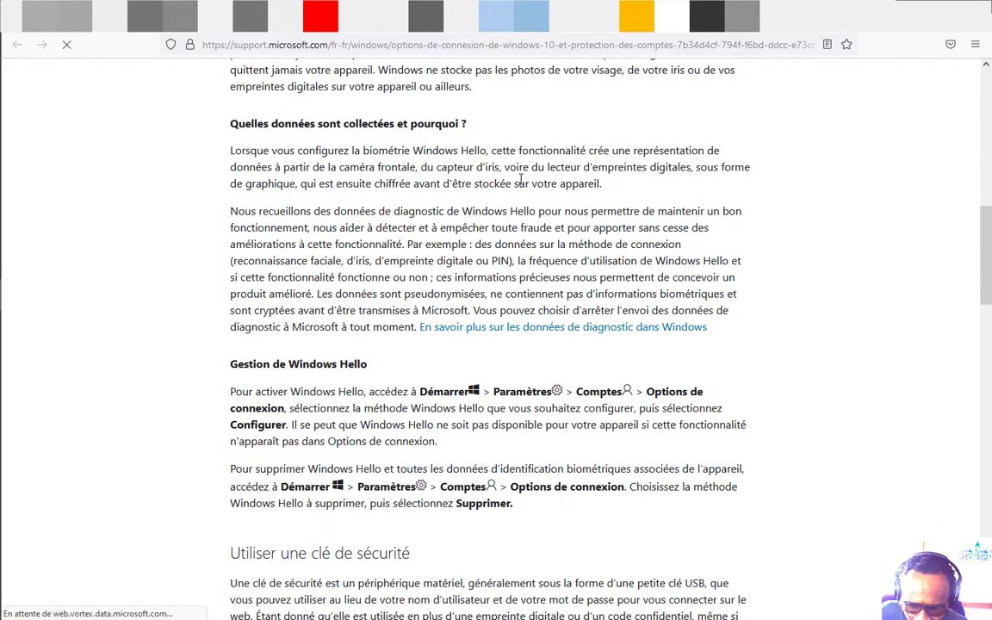
scroll(520, 178, "down", 3)
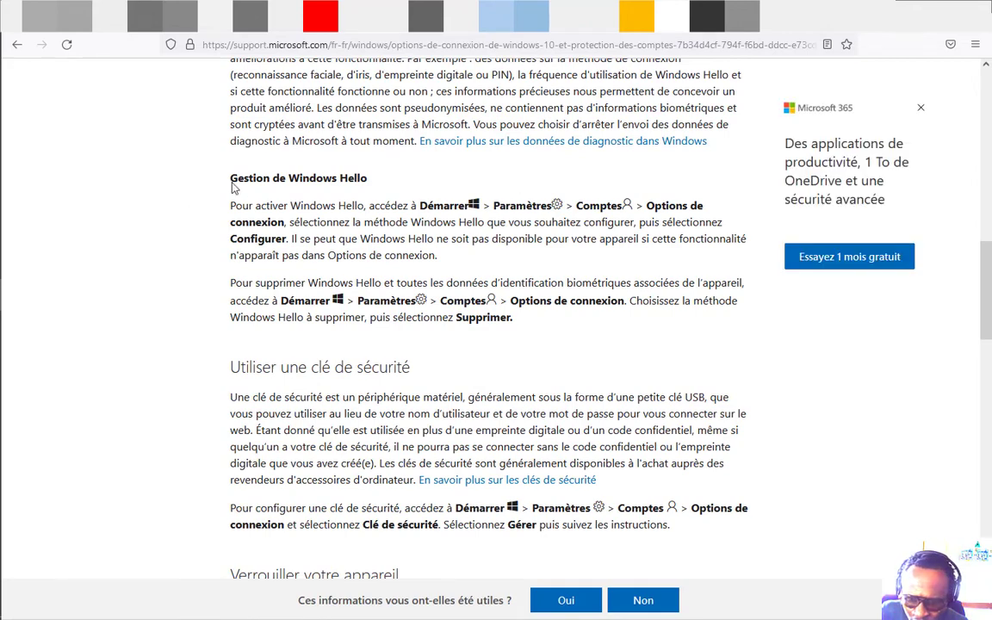
scroll(345, 293, "up", 15)
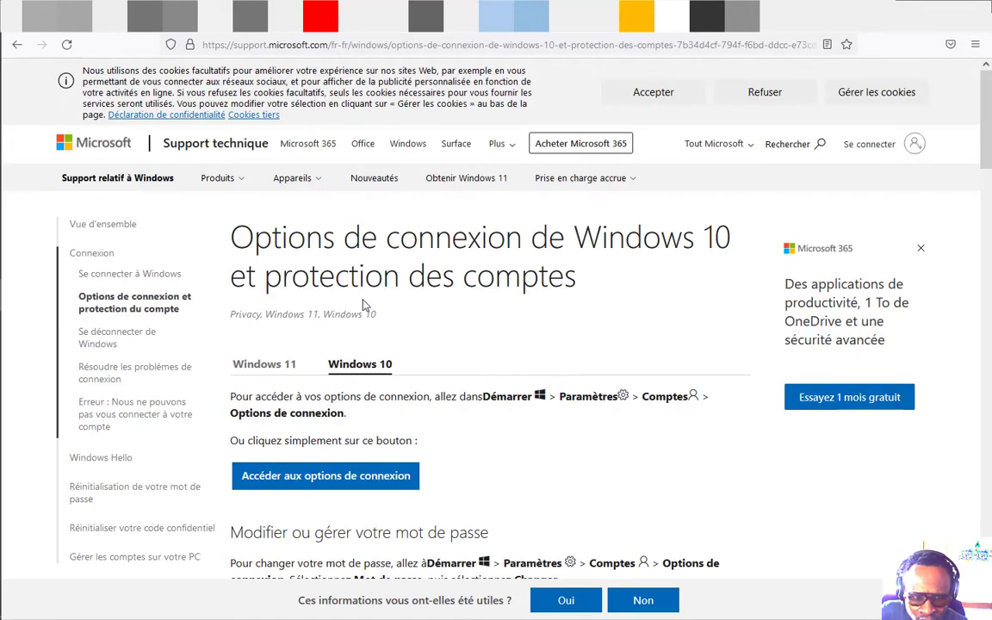
scroll(268, 309, "down", 10)
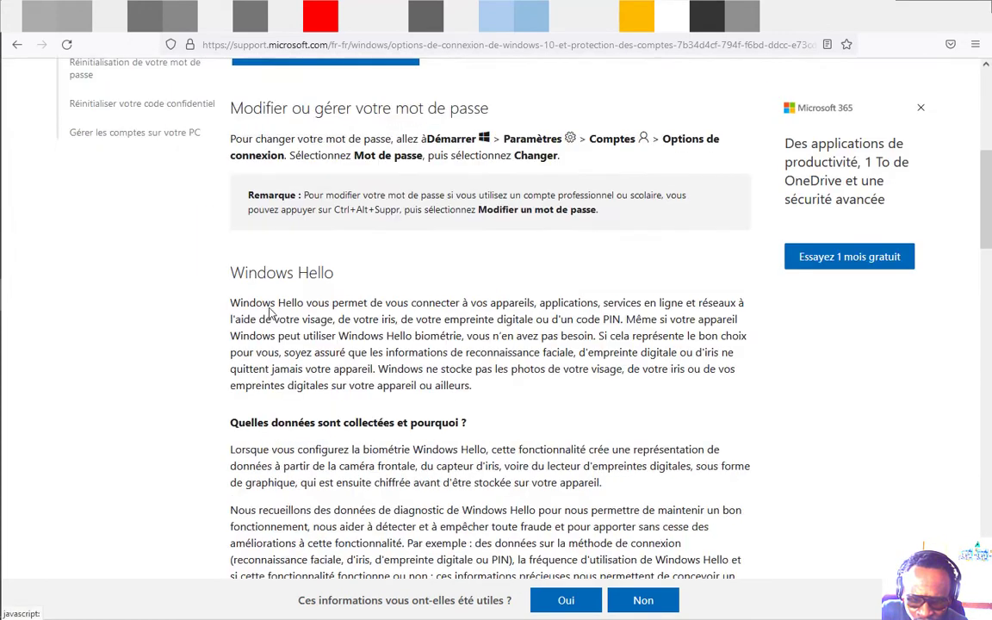
scroll(270, 308, "down", 5)
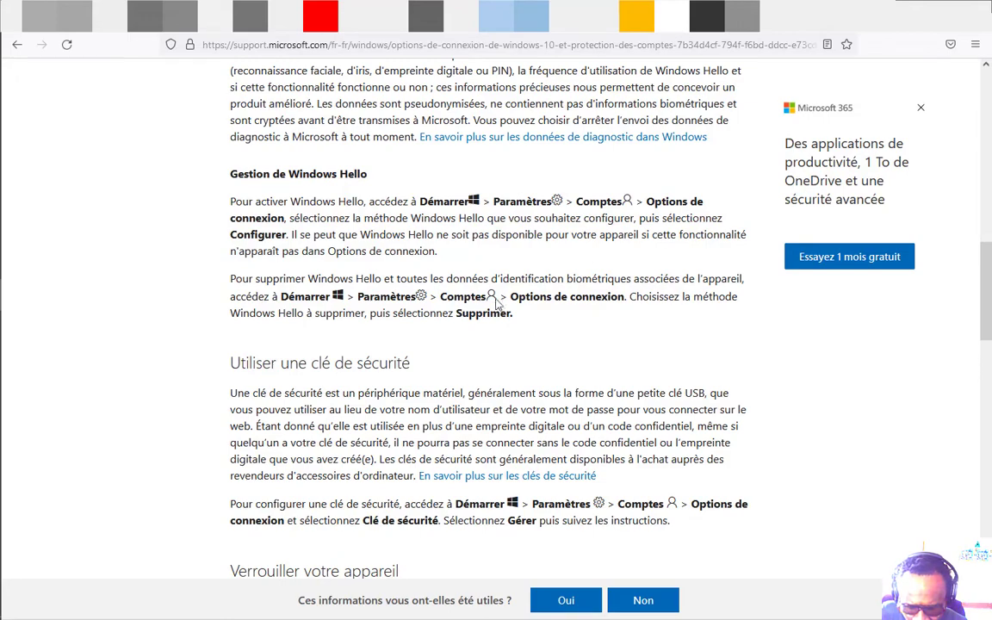
scroll(483, 302, "down", 2)
scroll(483, 334, "down", 10)
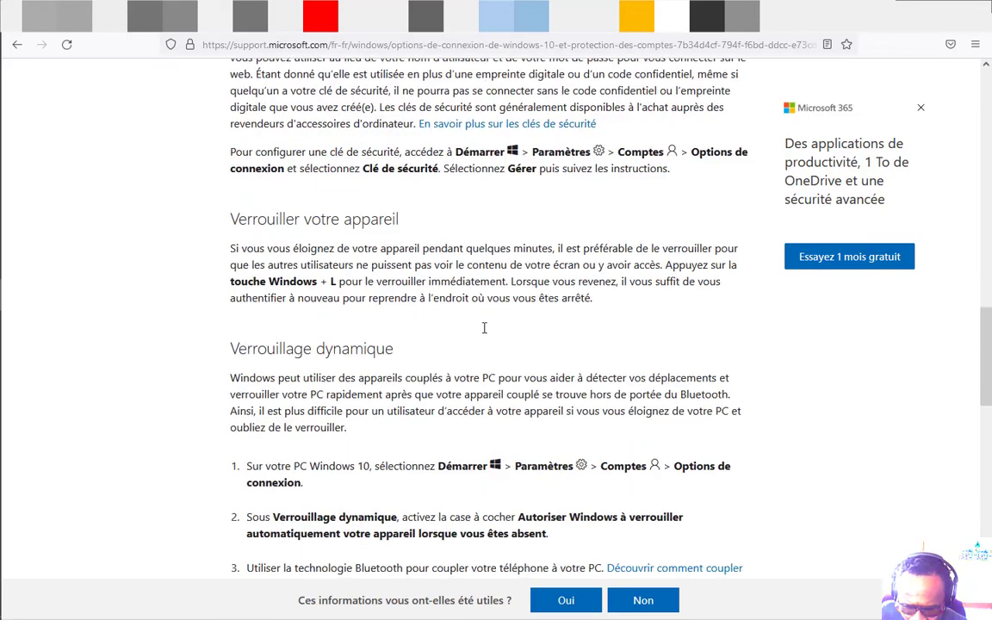
scroll(484, 338, "down", 3)
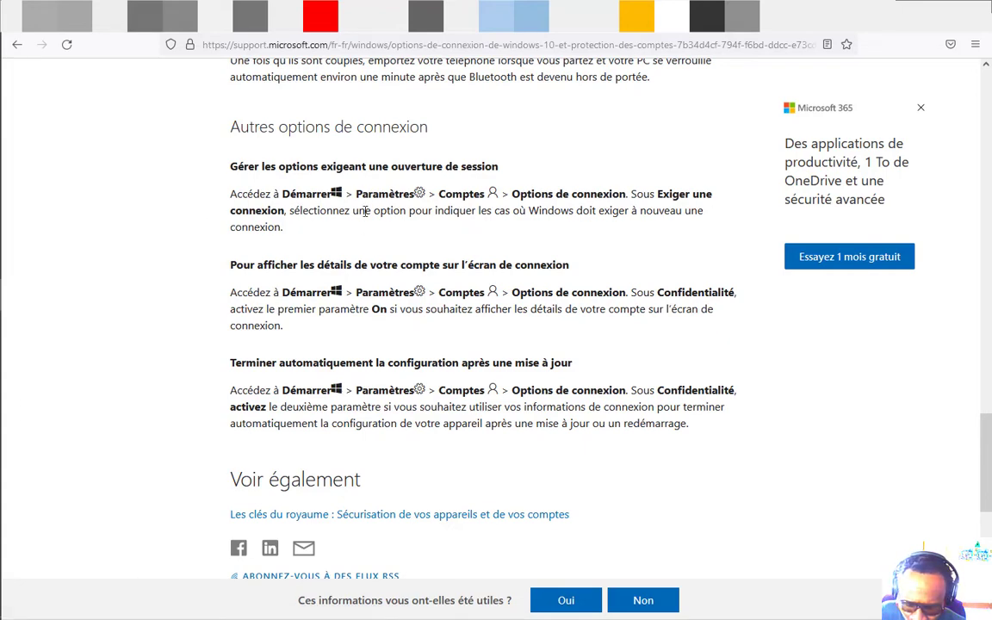
scroll(441, 347, "down", 3)
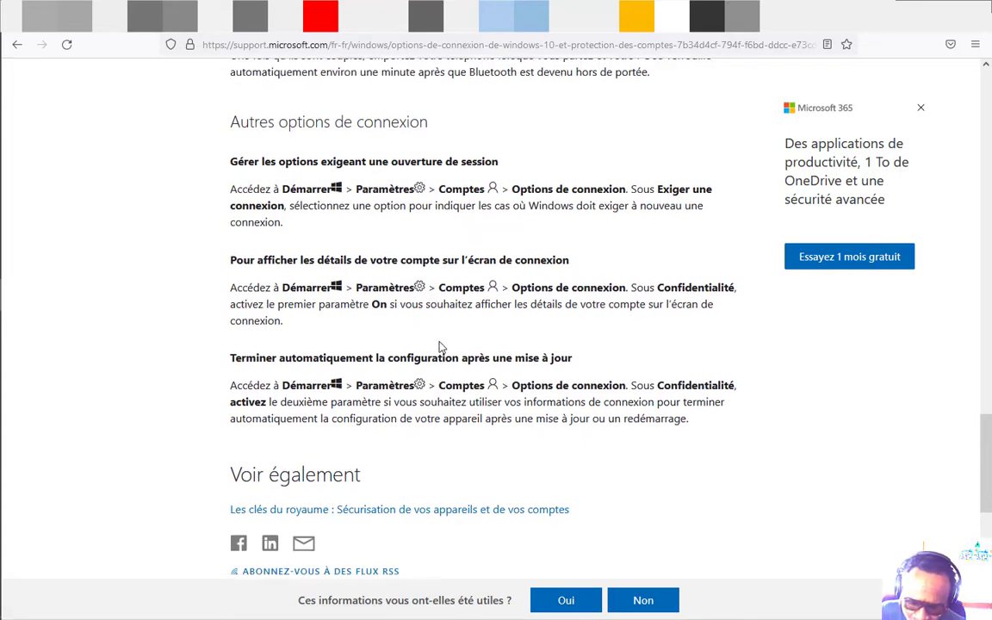
scroll(440, 347, "down", 5)
scroll(359, 327, "up", 7)
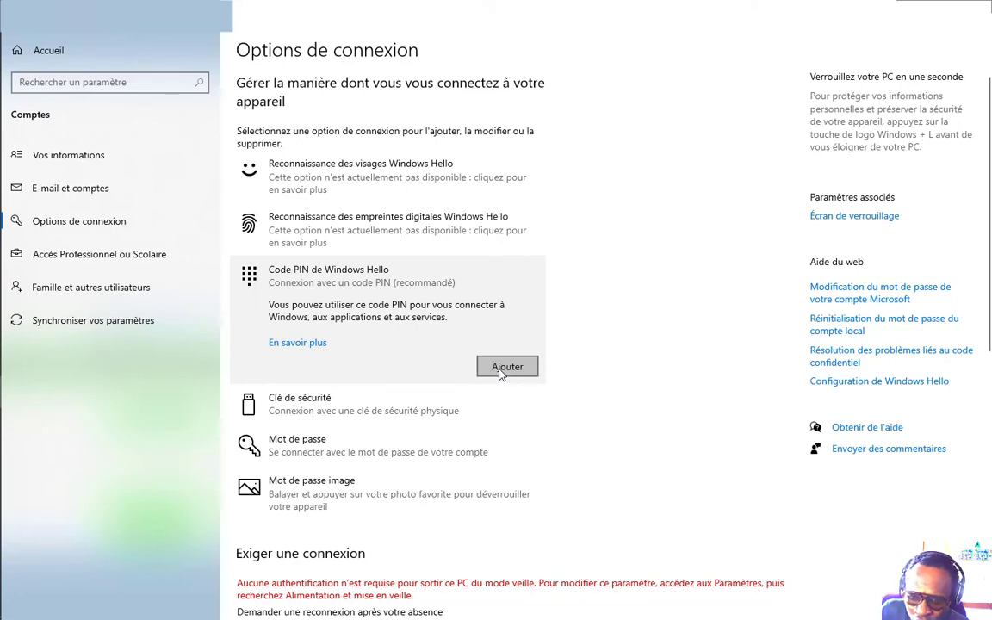
Choose Ajouter under Code PIN de Windows Hello and verify with the account password
left_click(506, 367)
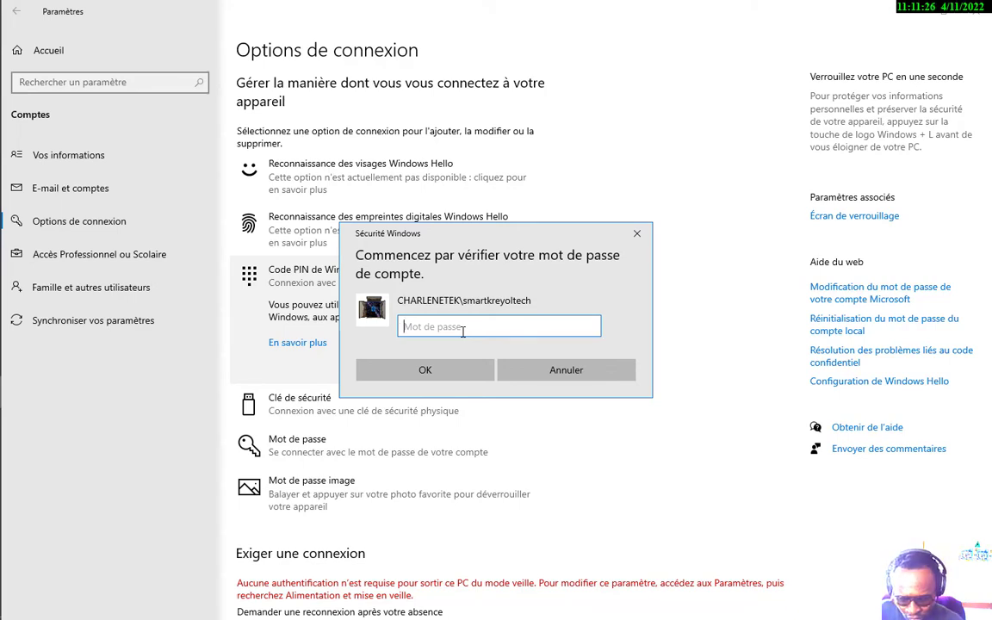
type("••")
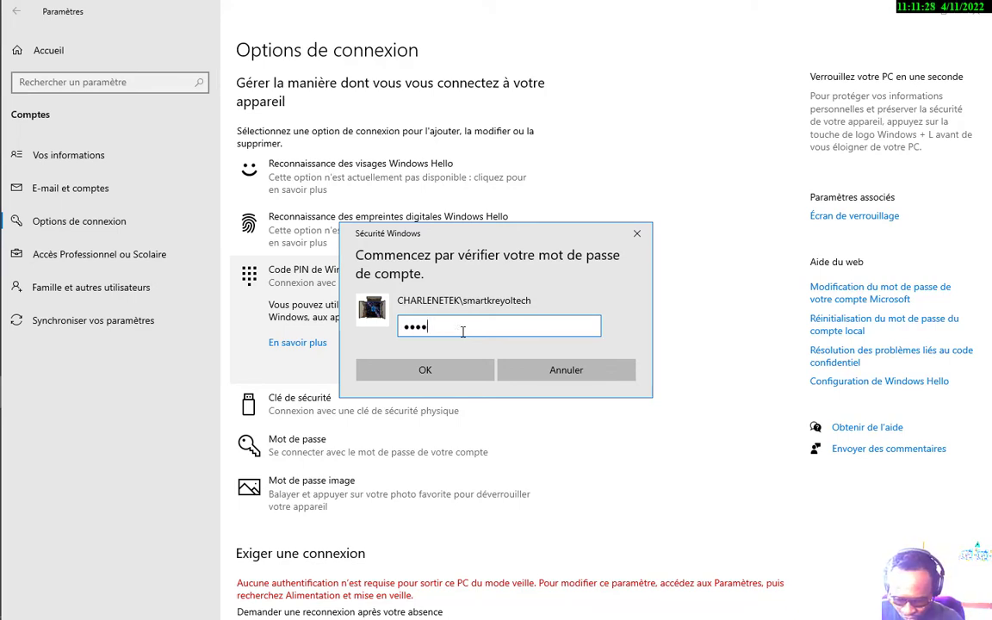
type("••••••••••")
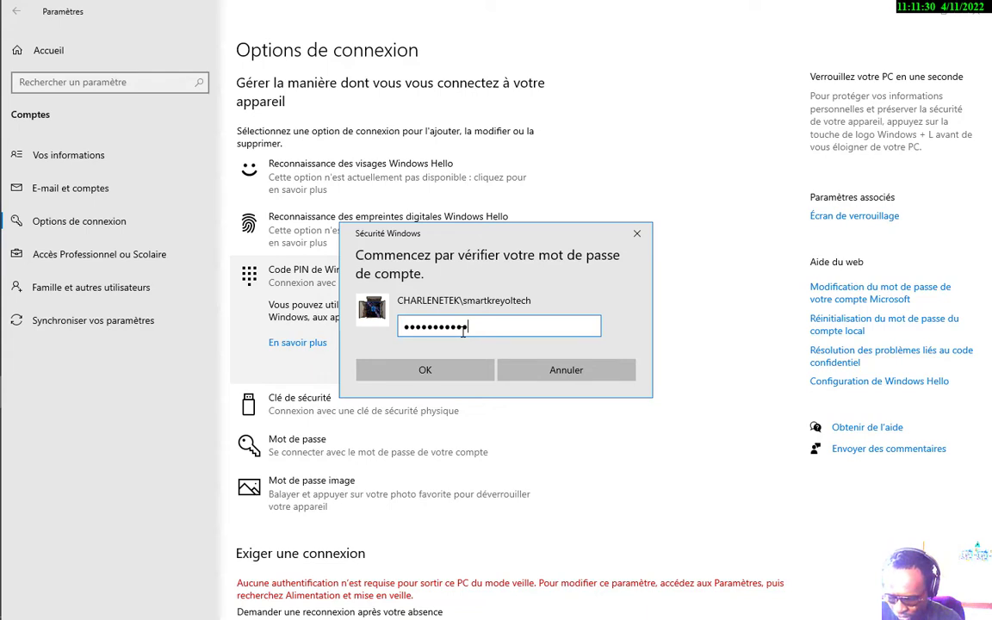
key("Return")
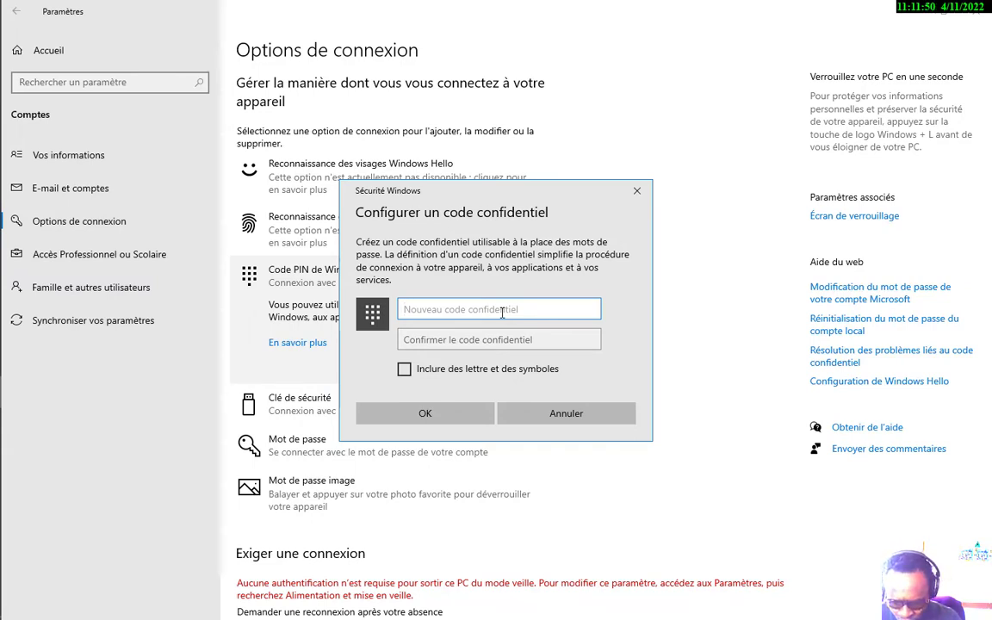
Enable Inclure des lettres et des symboles for the PIN, clearing an earlier test entry
left_click(404, 369)
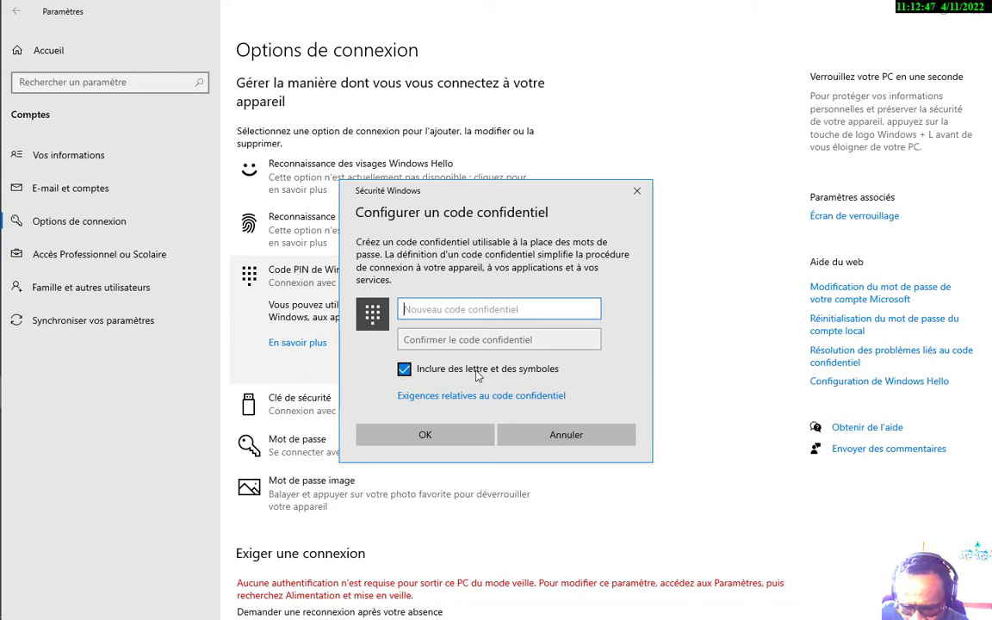
left_click(404, 369)
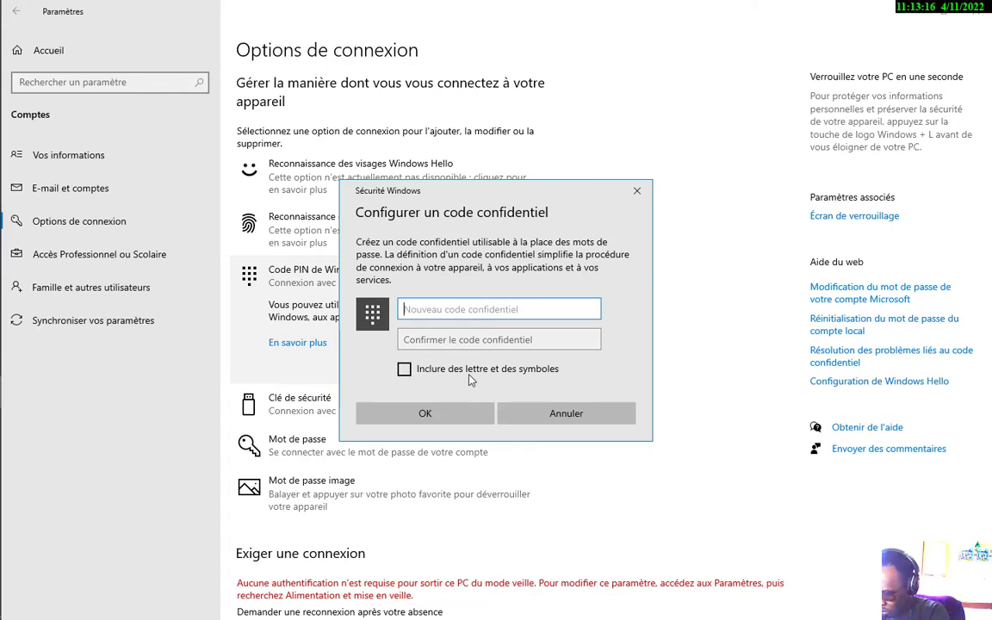
type("12345678")
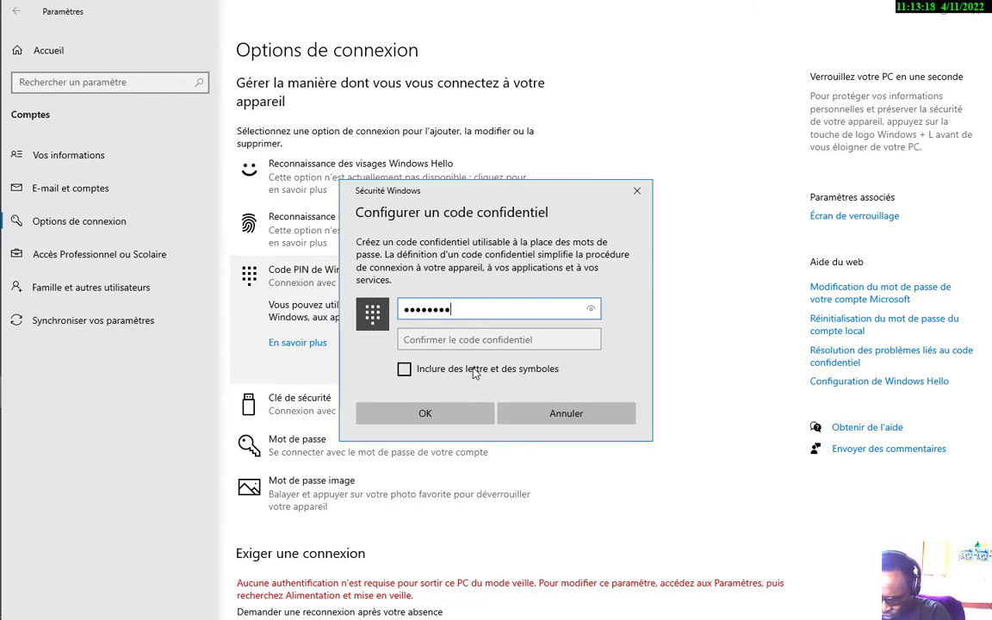
key("BackSpace")
key("BackSpace")
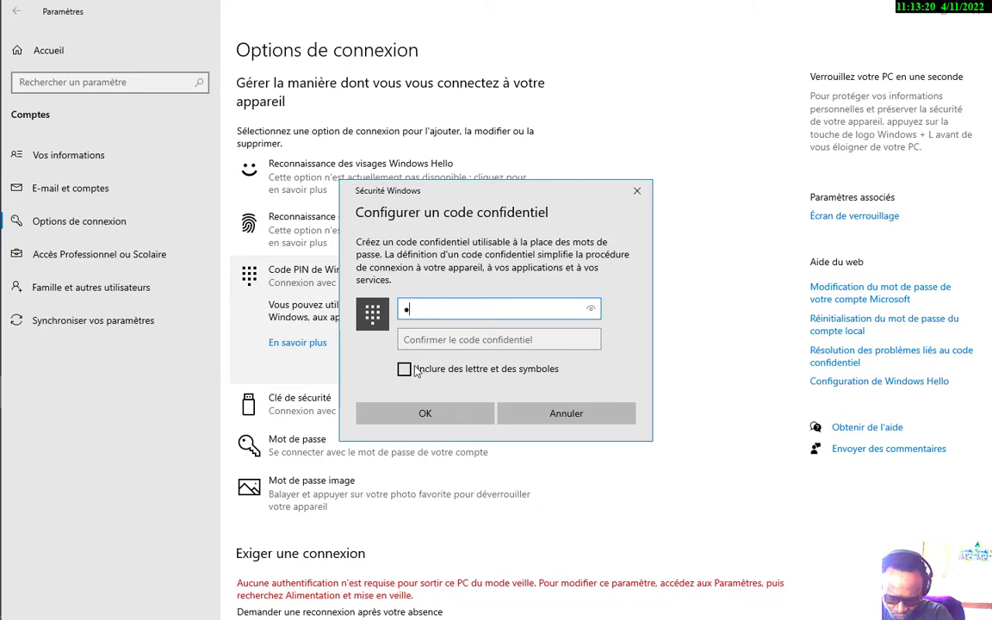
key("BackSpace")
left_click(404, 370)
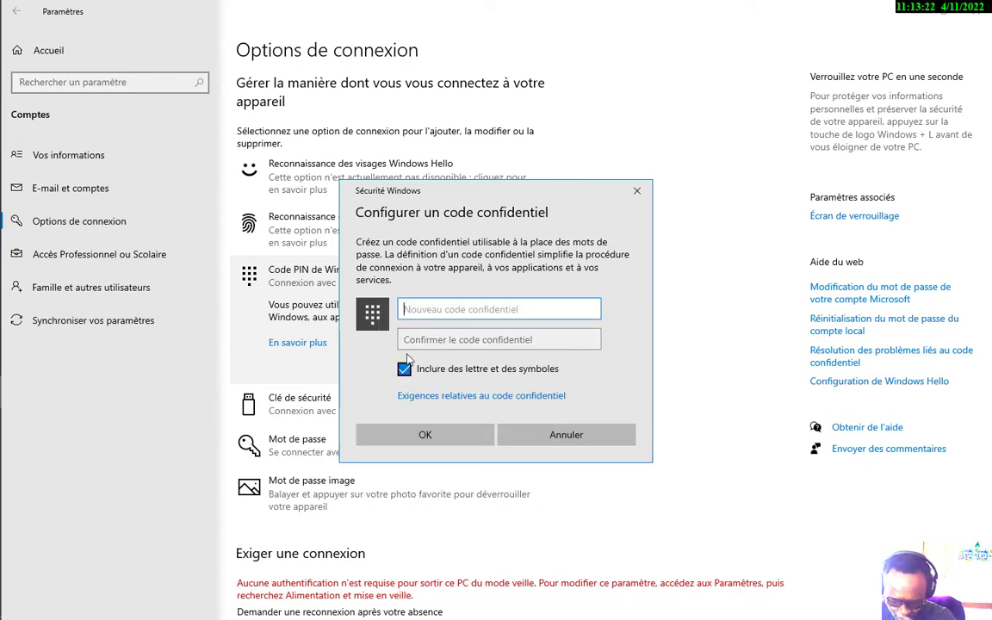
left_click(437, 315)
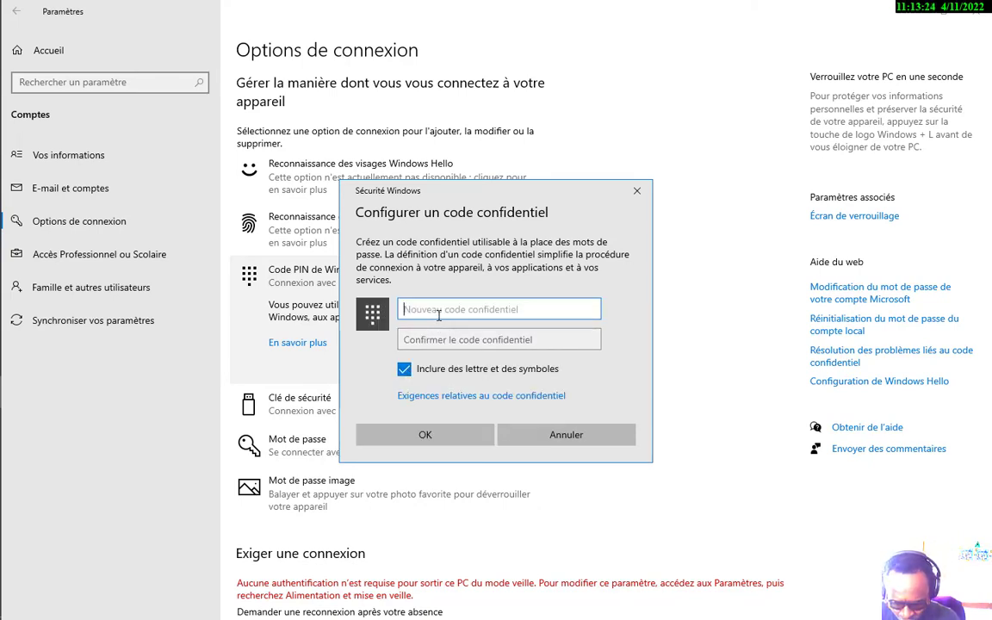
Enter the new PIN, confirm it in the second field, and save it with OK
type("1234")
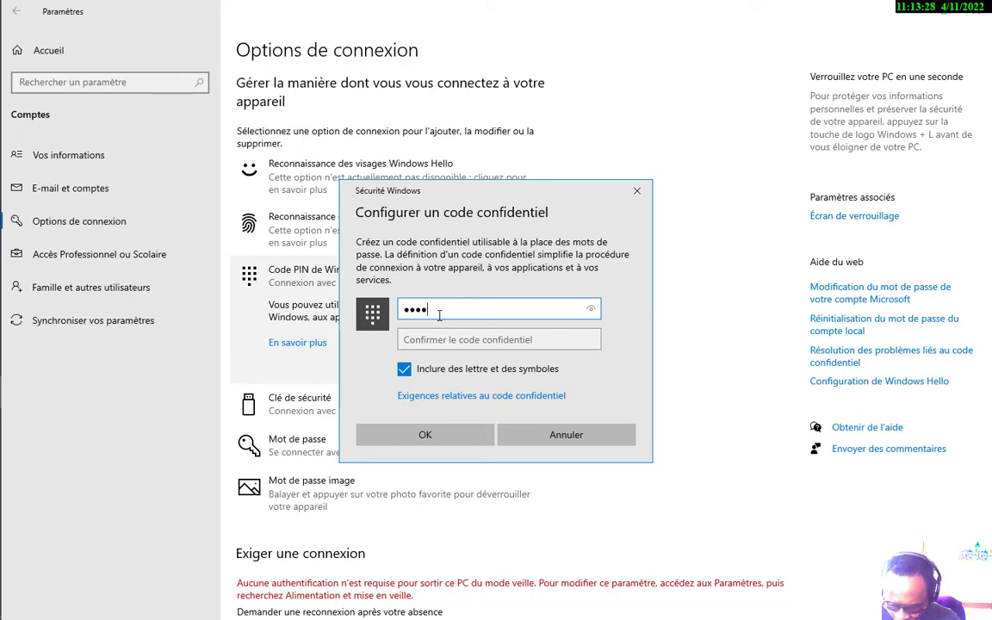
key("BackSpace")
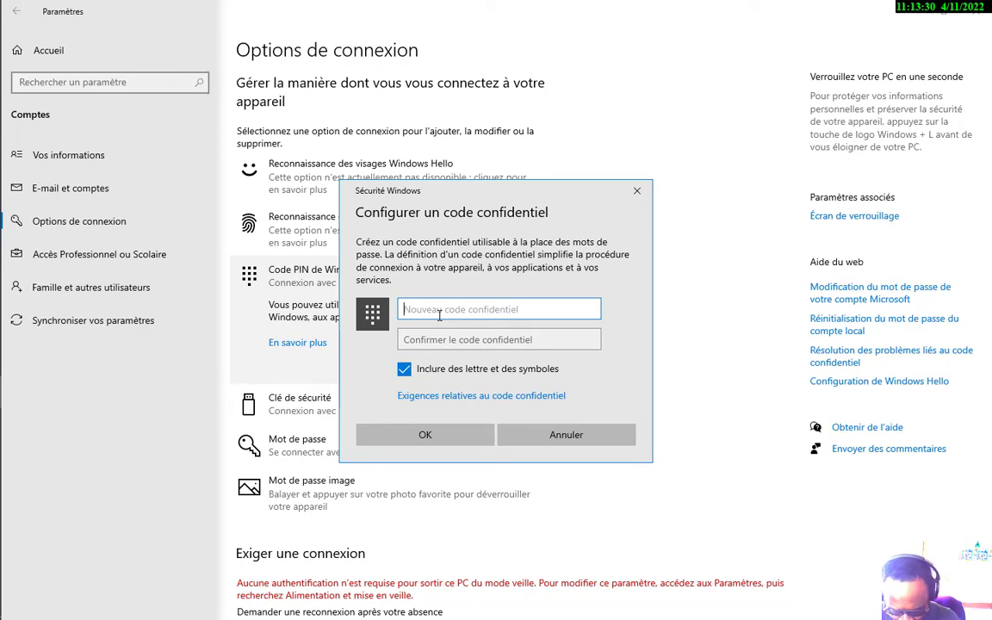
type("12")
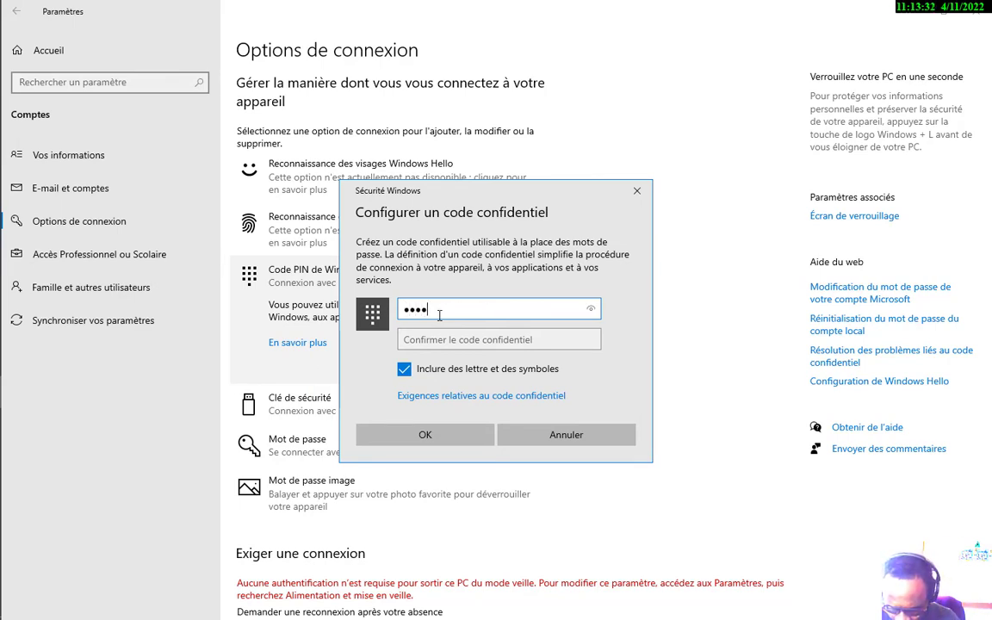
type("345678901")
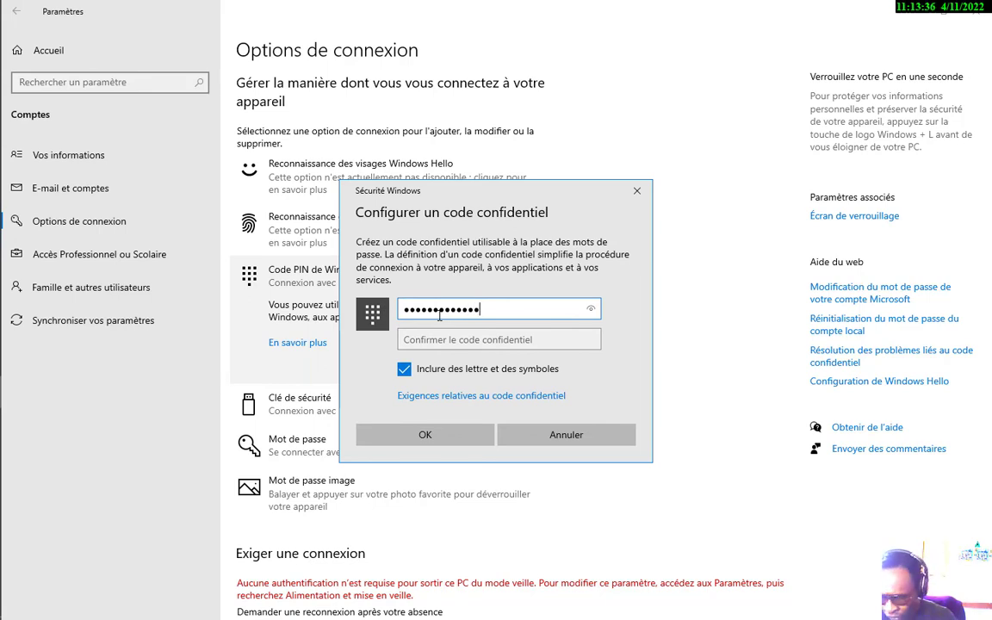
left_click(409, 340)
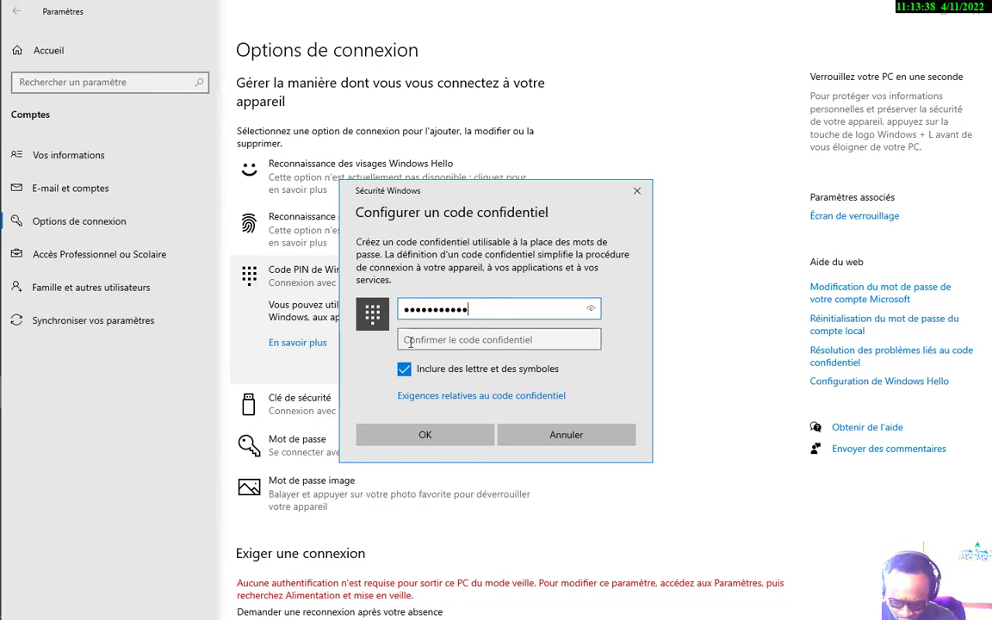
type("1")
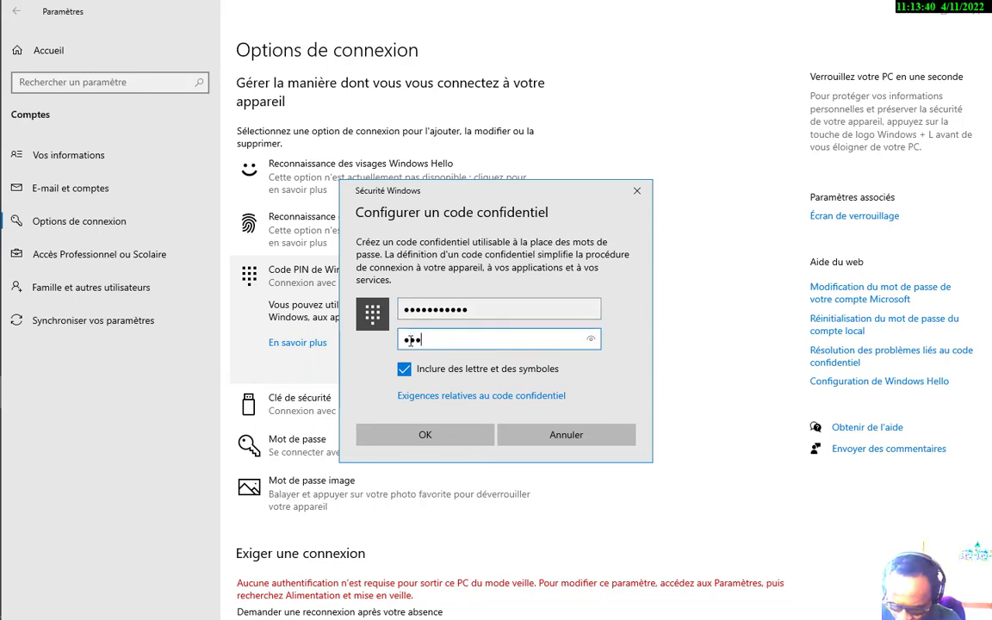
type("2345678901")
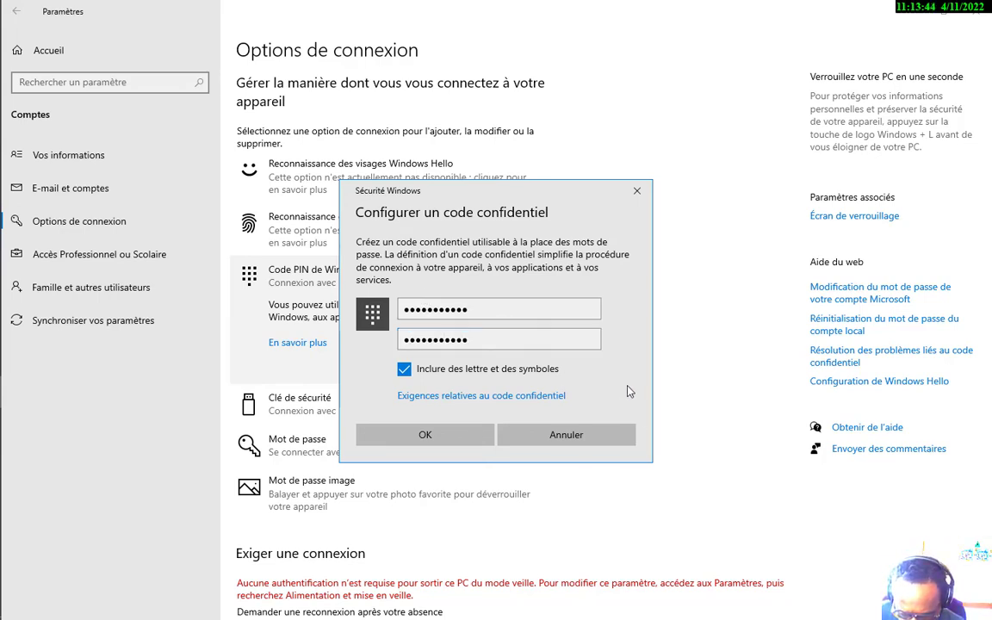
left_click(434, 436)
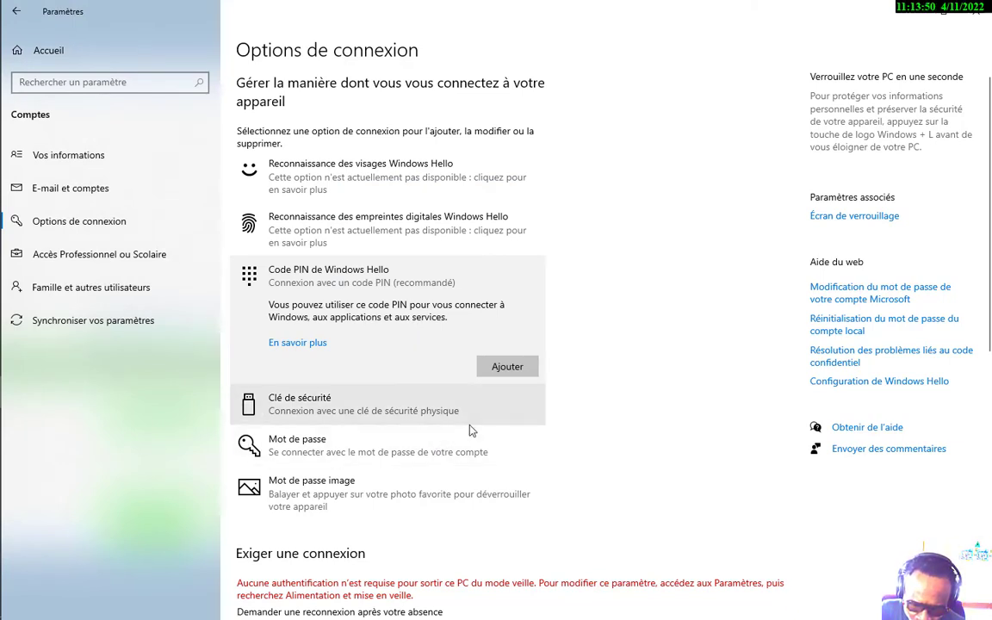
Scroll through Options de connexion to check that the PIN section shows it is configured
scroll(615, 429, "down", 2)
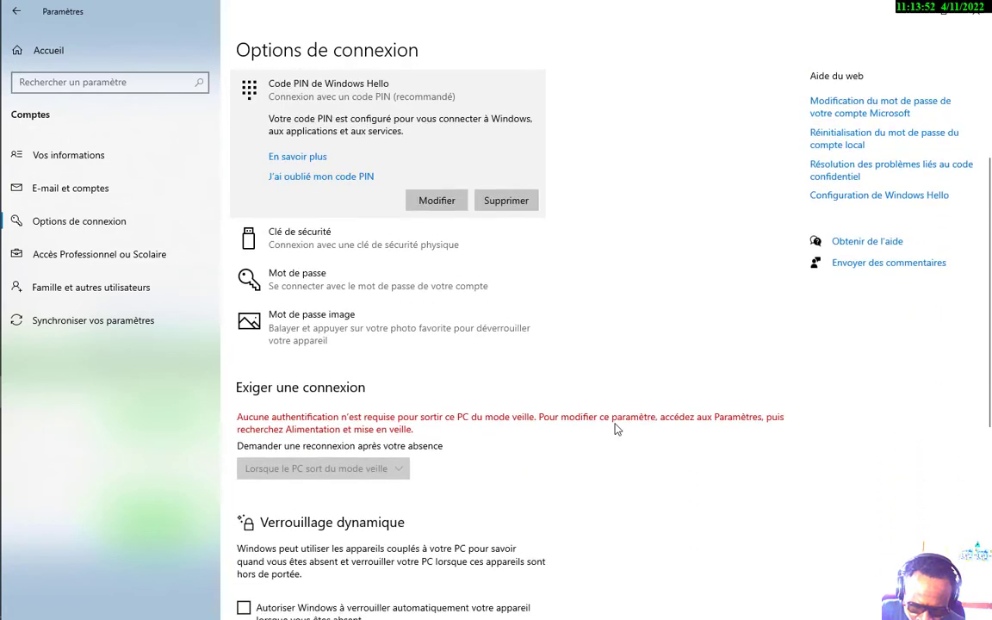
scroll(614, 429, "down", 2)
scroll(615, 428, "up", 4)
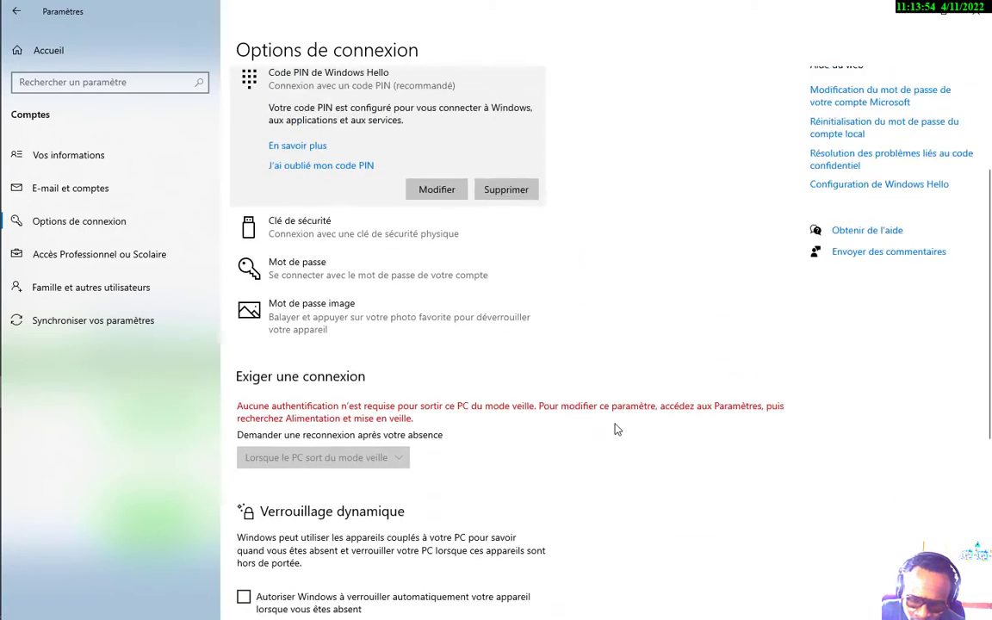
scroll(457, 534, "down", 6)
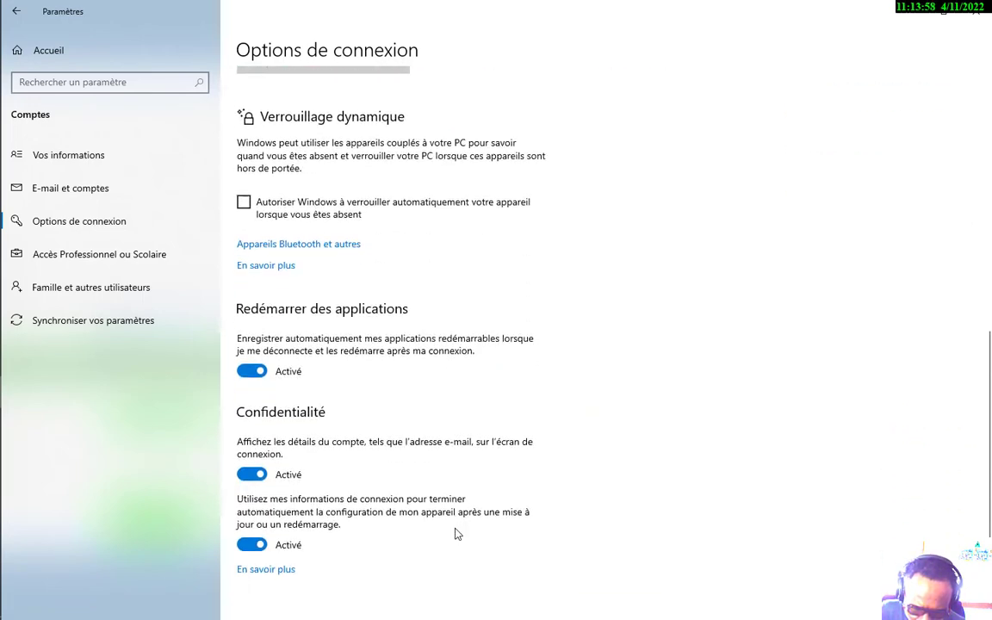
scroll(457, 533, "up", 2)
scroll(457, 534, "down", 1)
scroll(457, 534, "down", 1)
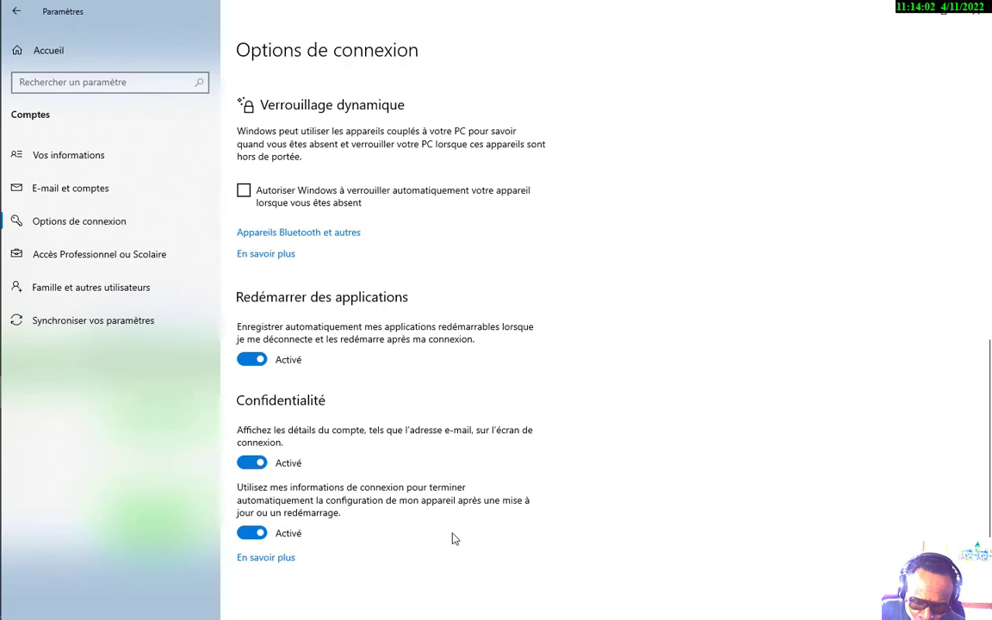
scroll(455, 538, "up", 7)
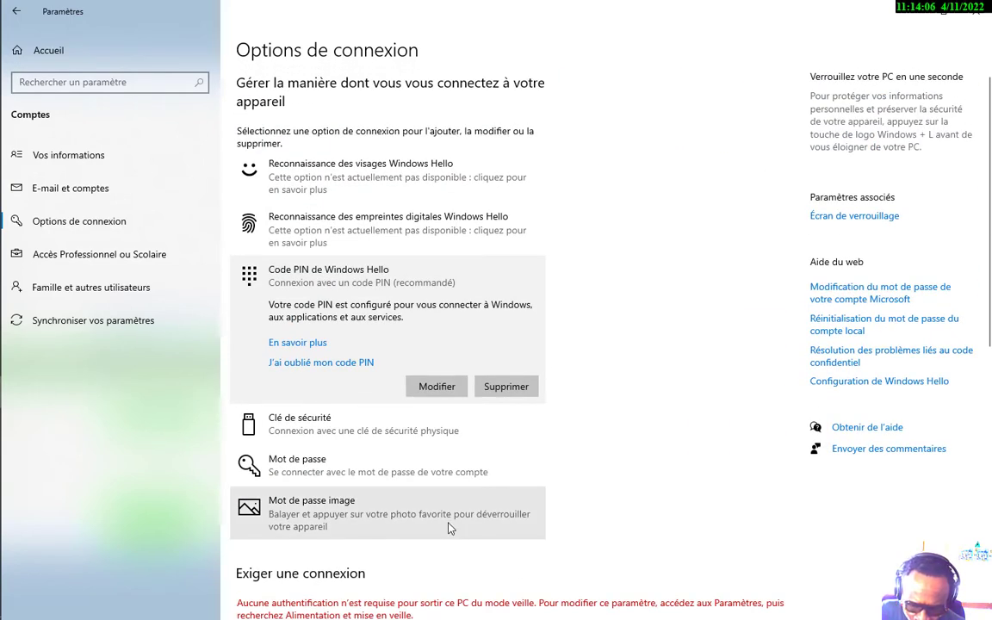
scroll(448, 528, "down", 1)
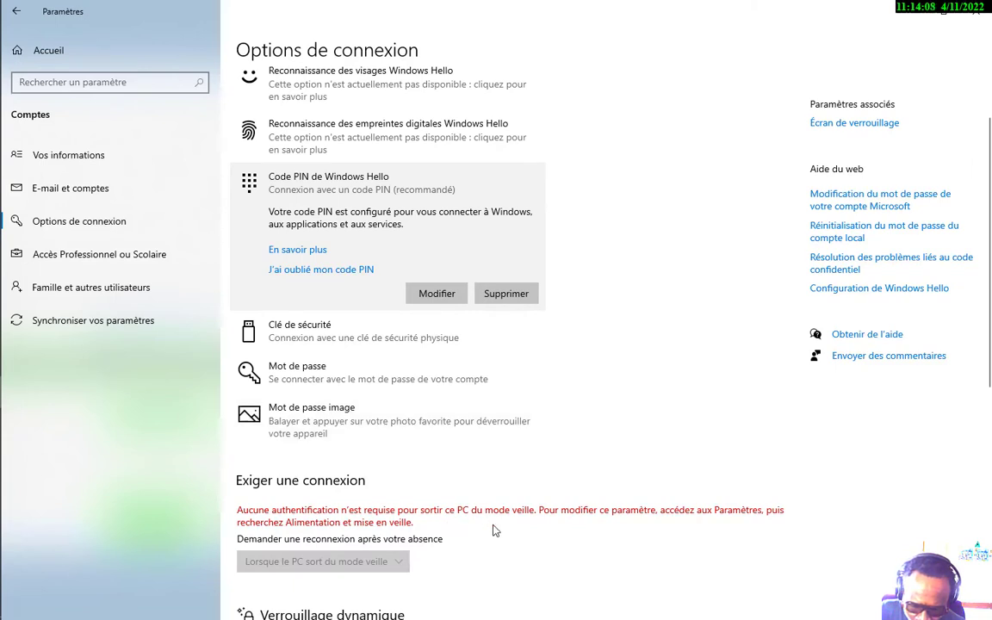
Review the PIN change form without changes and the Mot de passe options, then go back to Paramètres Windows
left_click(293, 274)
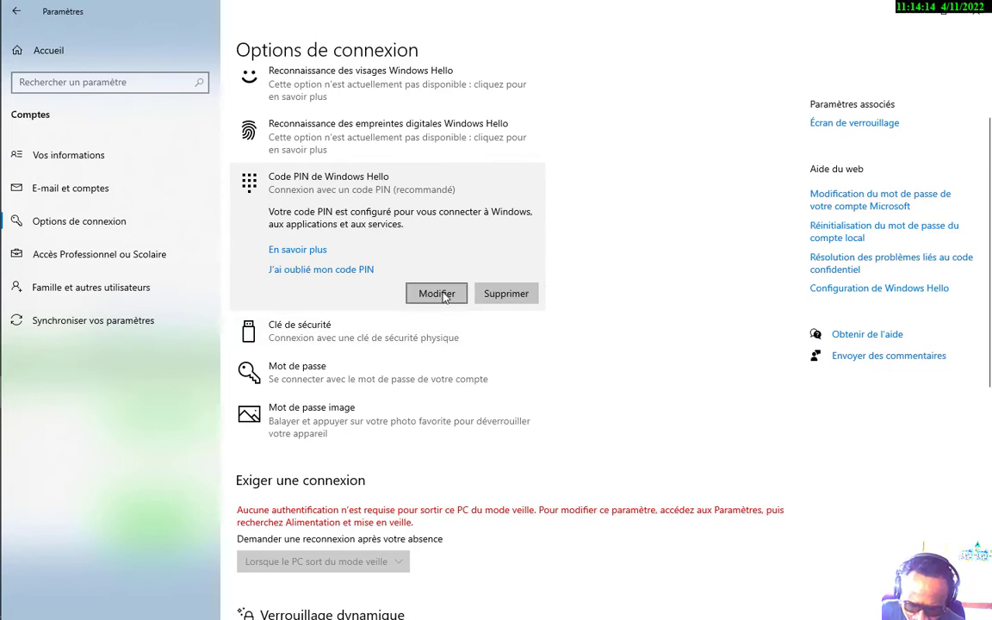
left_click(444, 294)
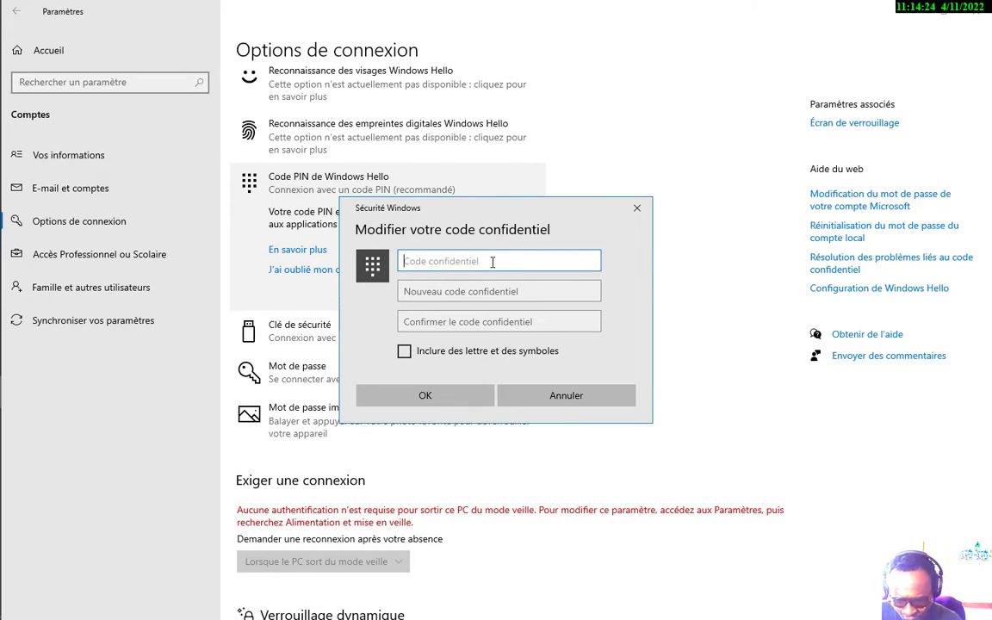
left_click(637, 208)
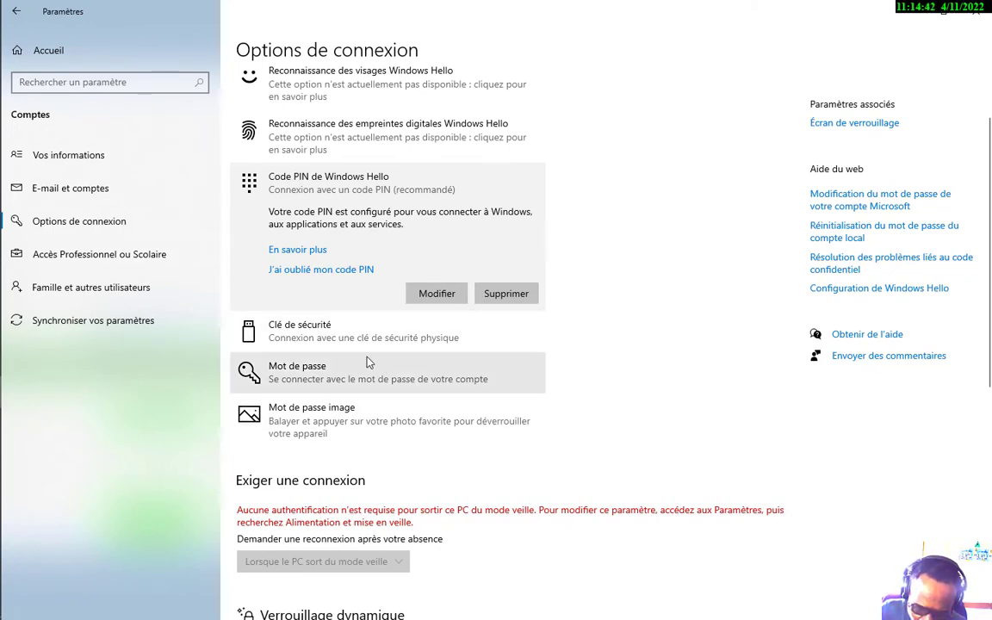
left_click(336, 379)
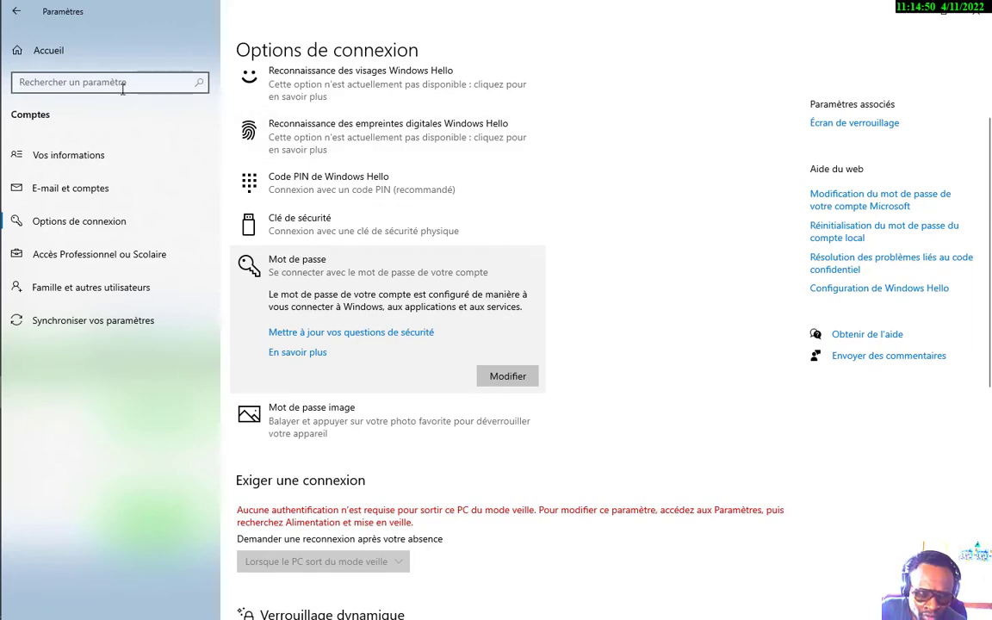
left_click(21, 11)
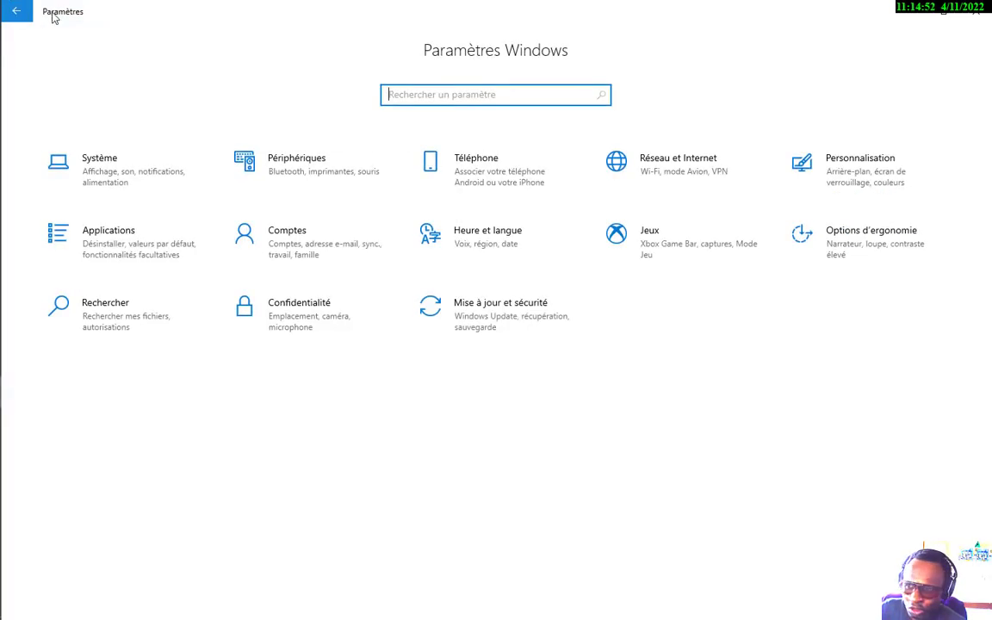
Close the Settings window
left_click(940, 11)
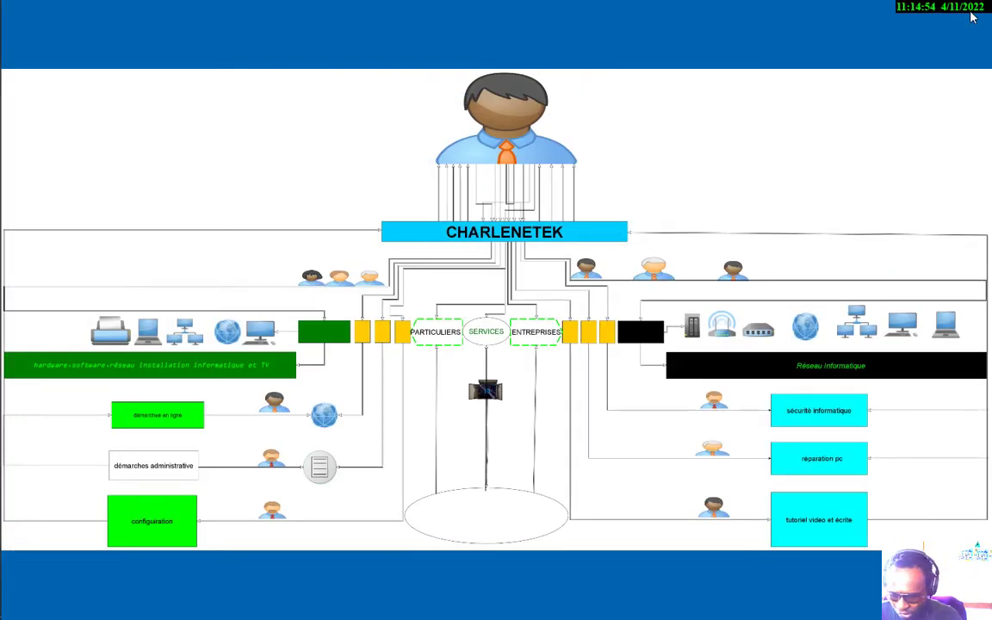